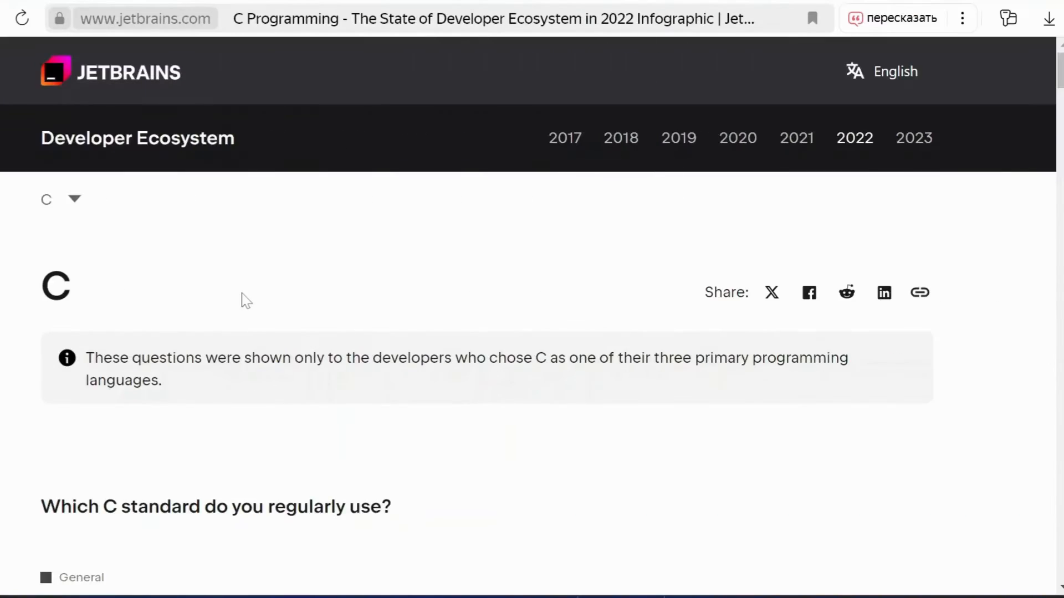
# Examine the C survey charts on unit testing, package managers and compilers in the JetBrains Developer Ecosystem 2022 report.
pyautogui.scroll(-20, 248, 308)
pyautogui.scroll(-20, 247, 316)
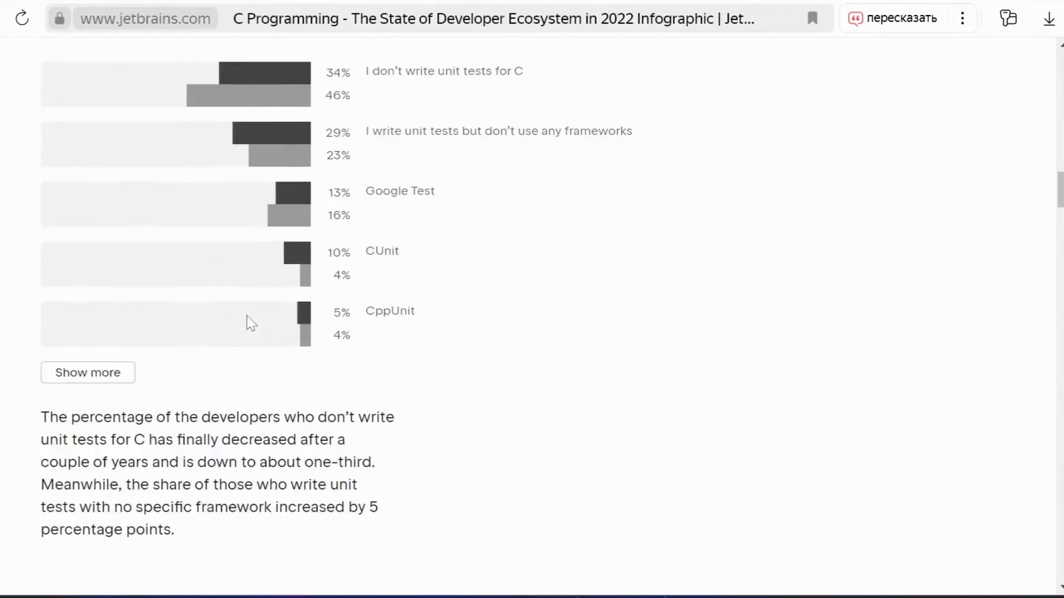
pyautogui.scroll(-20, 248, 332)
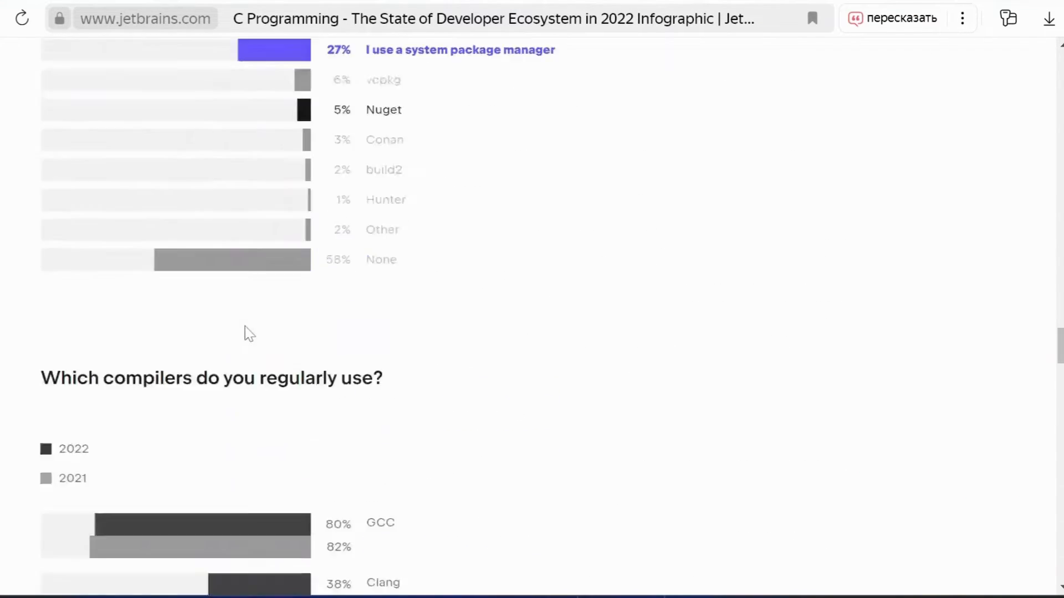
pyautogui.scroll(10, 246, 335)
pyautogui.scroll(20, 245, 335)
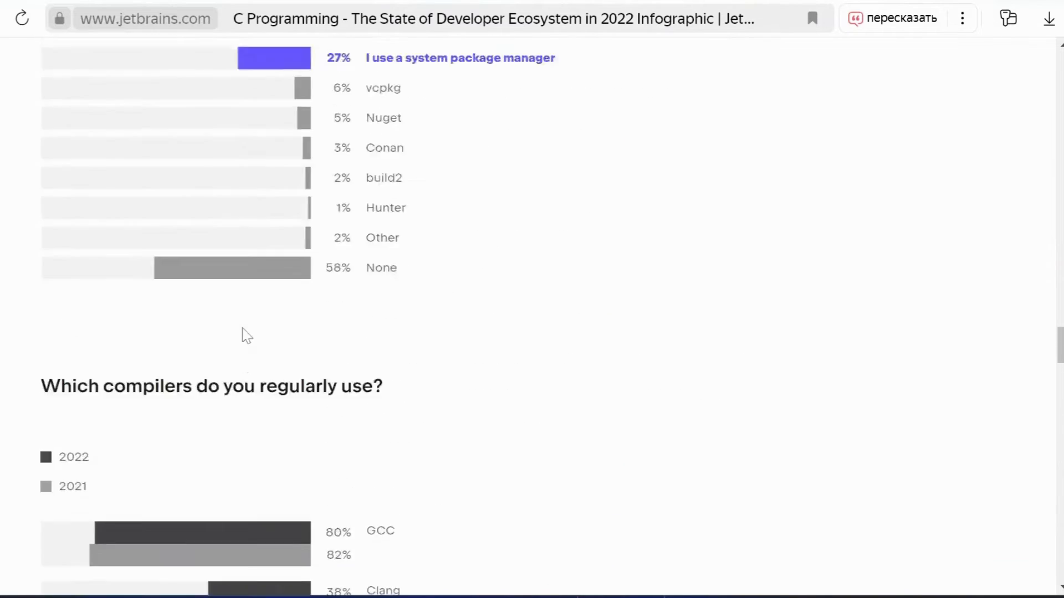
pyautogui.scroll(12, 246, 335)
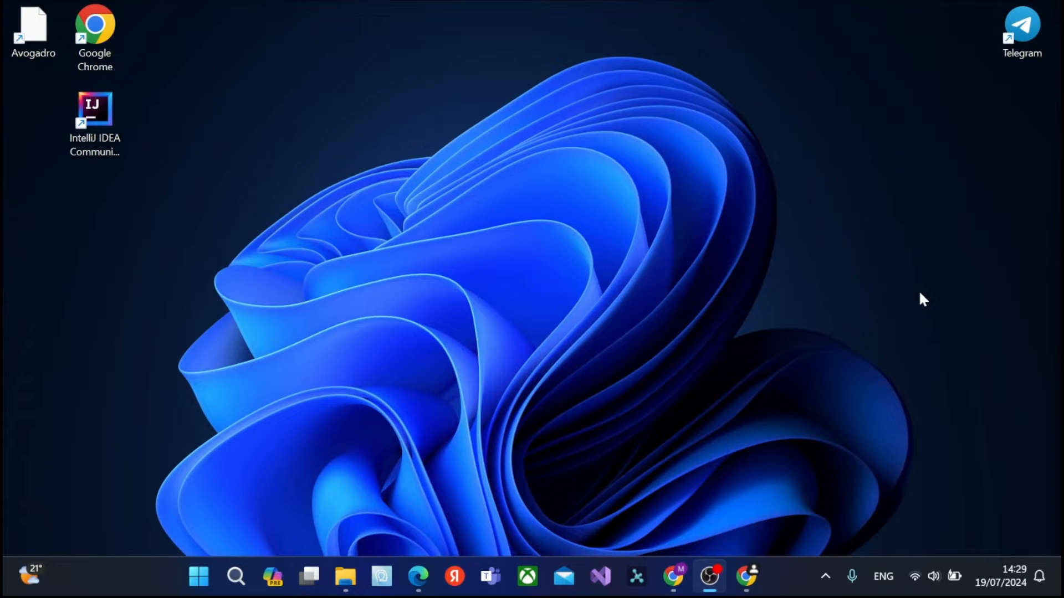
# Switch to Google Chrome, search for "VS CODE" and open the official Visual Studio Code website.
pyautogui.moveTo(746, 576)
pyautogui.click(743, 537)
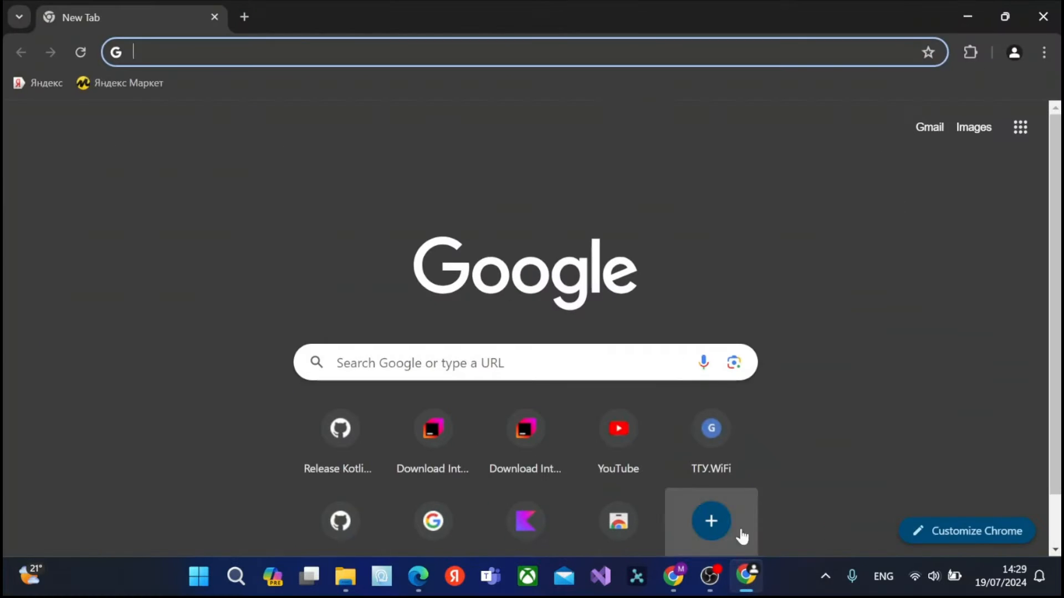
pyautogui.write('VS CODE')
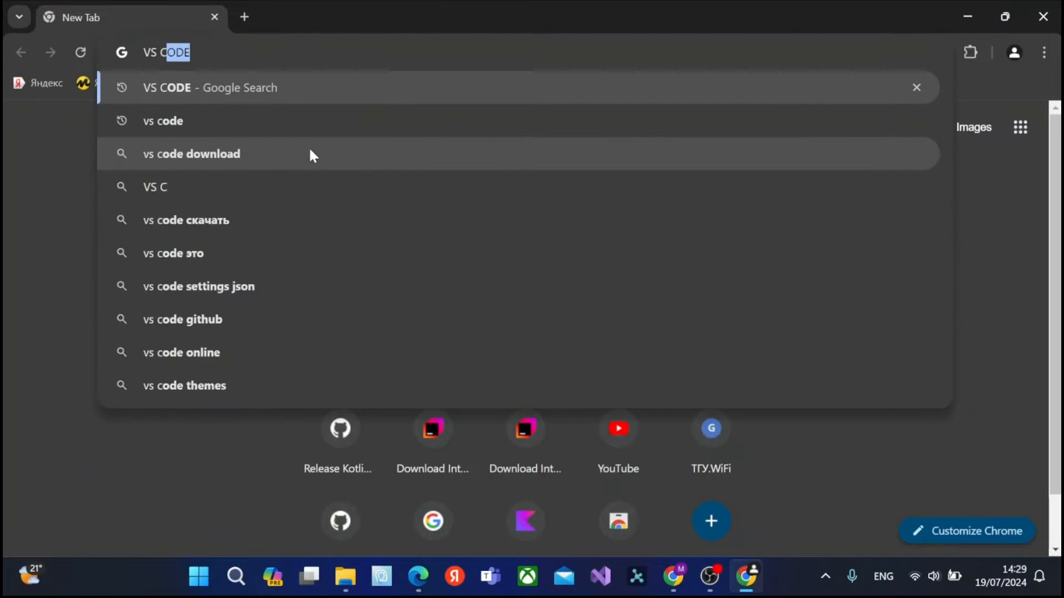
pyautogui.press('Return')
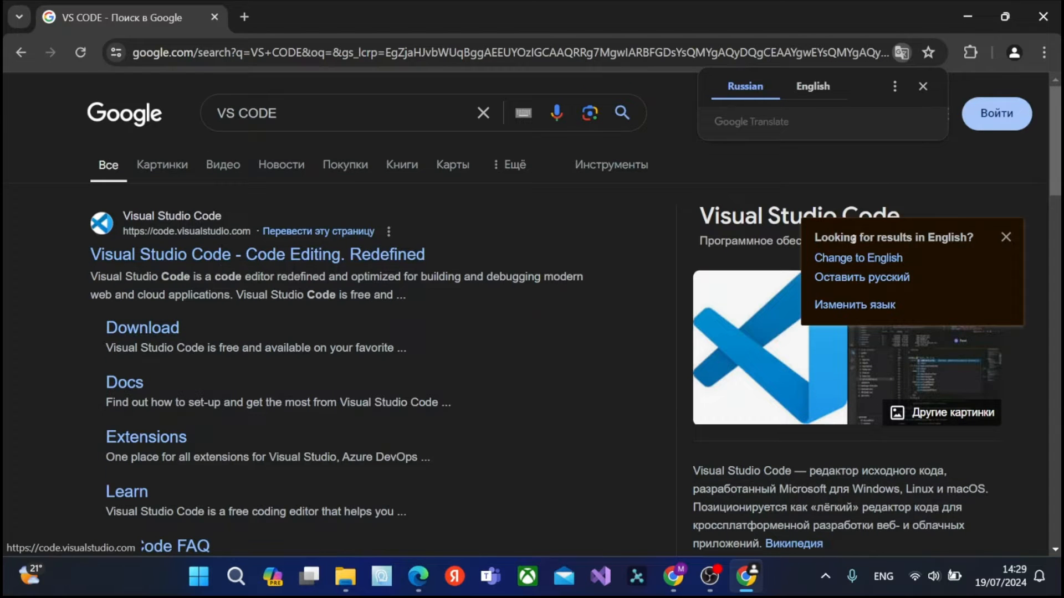
pyautogui.scroll(-6, 232, 271)
pyautogui.scroll(8, 232, 271)
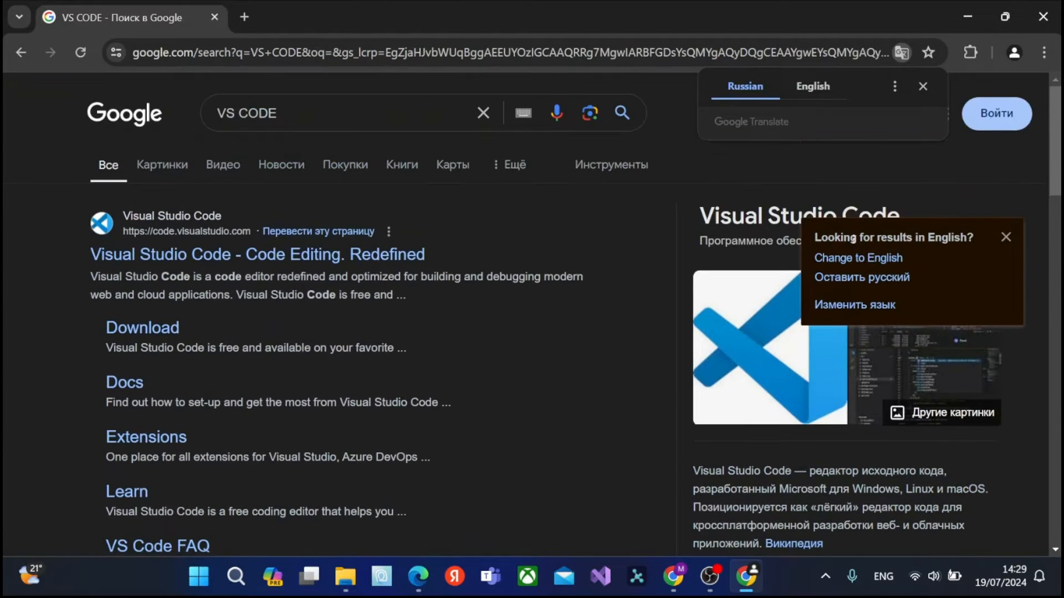
pyautogui.click(214, 255)
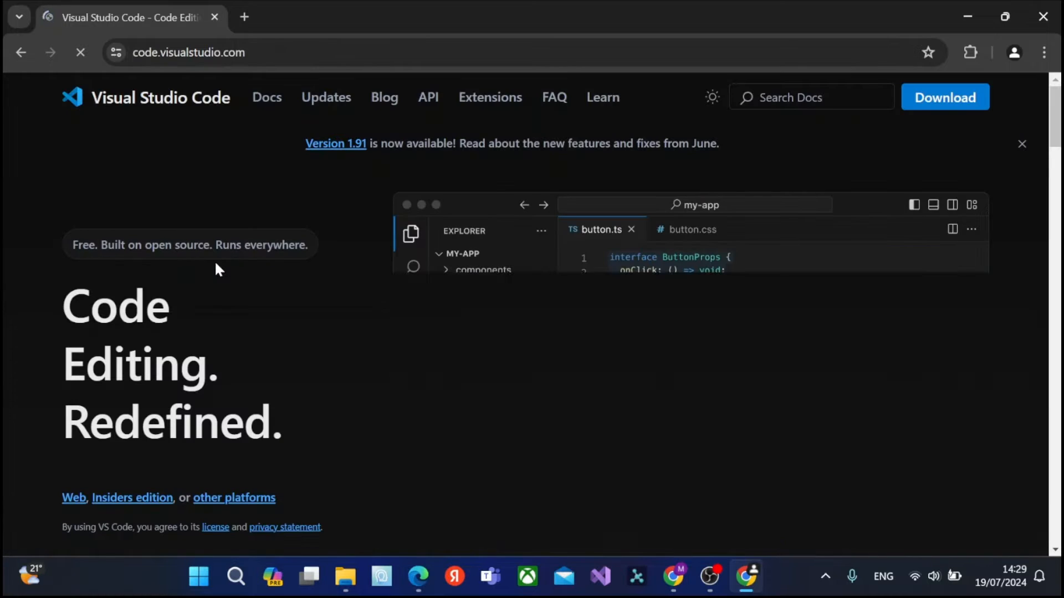
# Download Visual Studio Code for Windows and launch the VSCodeUserSetup-x64-1.91.1 installer from the Downloads folder.
pyautogui.scroll(-2, 357, 373)
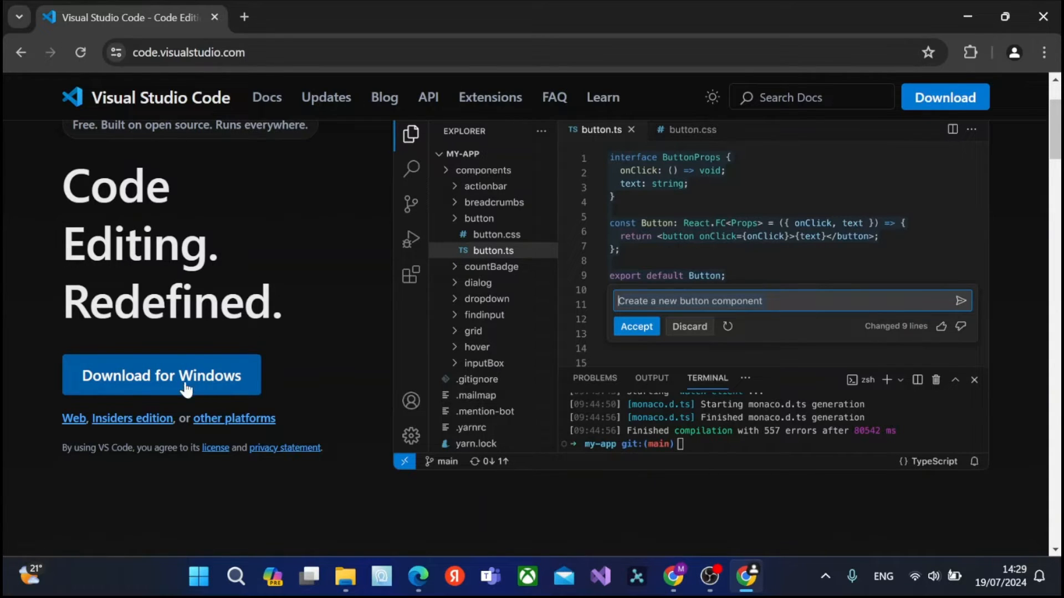
pyautogui.click(130, 380)
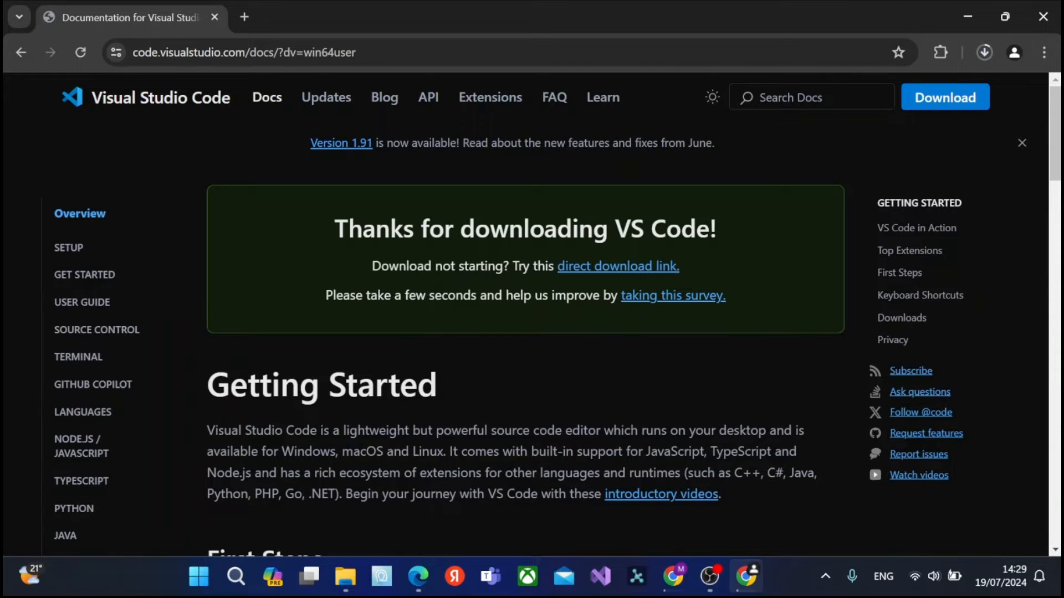
pyautogui.click(985, 51)
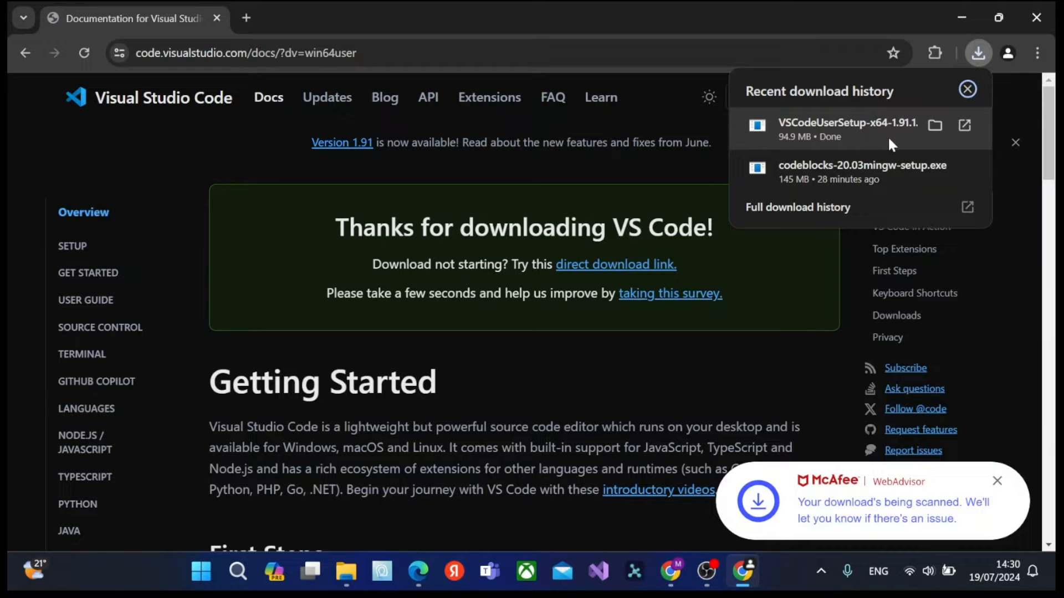
pyautogui.click(935, 124)
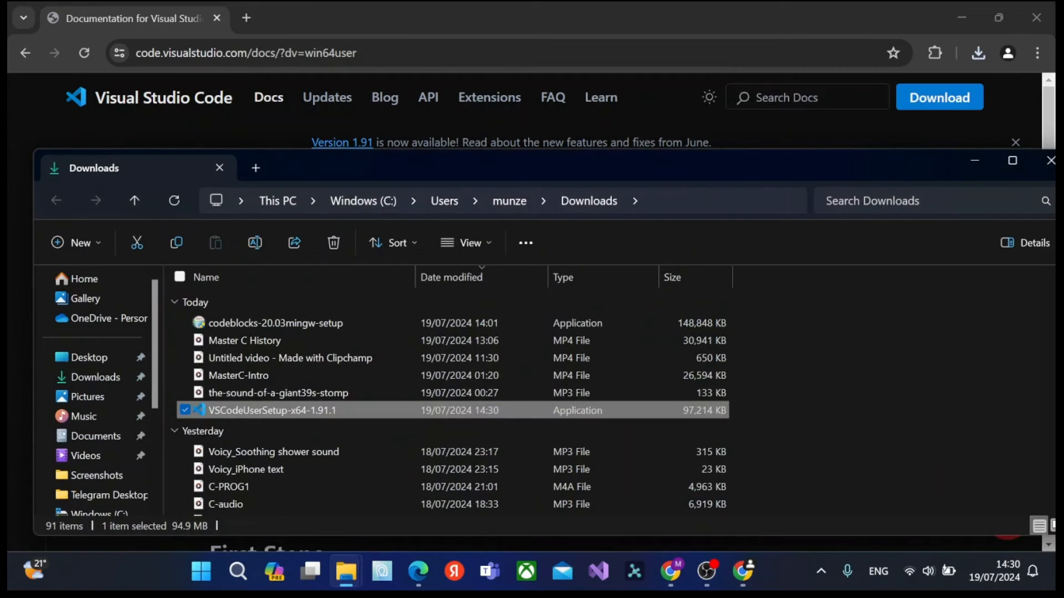
pyautogui.doubleClick(399, 411)
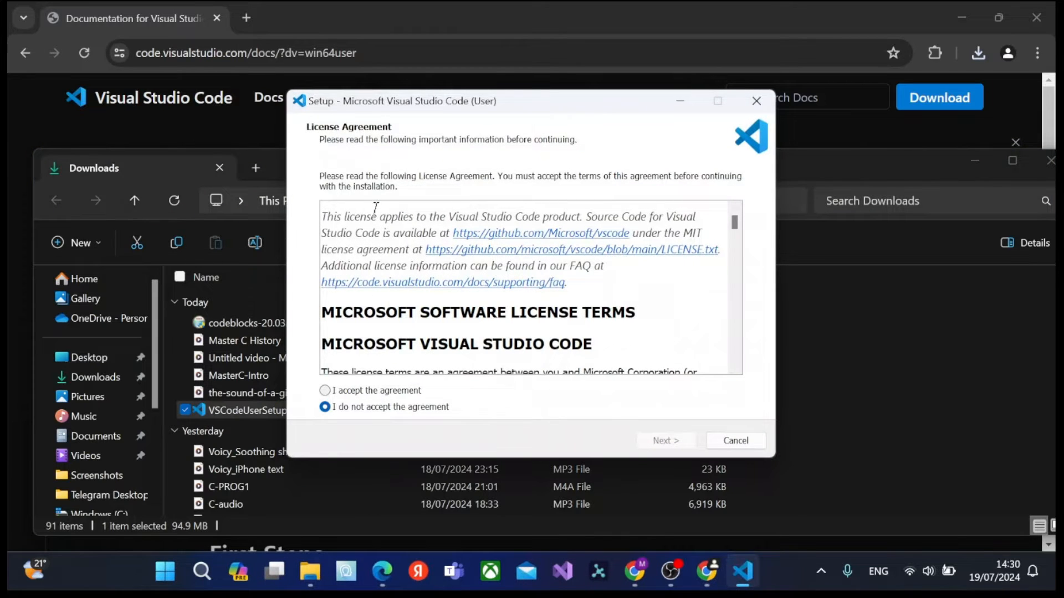
# Accept the Visual Studio Code license agreement and keep the default destination and Start Menu folders.
pyautogui.scroll(-10, 437, 288)
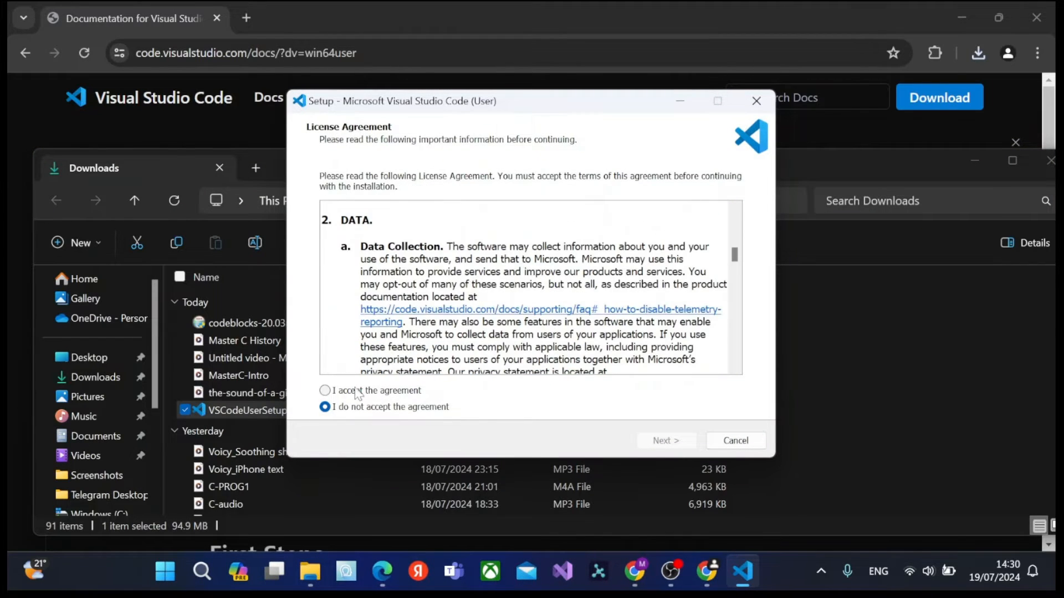
pyautogui.click(325, 391)
pyautogui.click(666, 441)
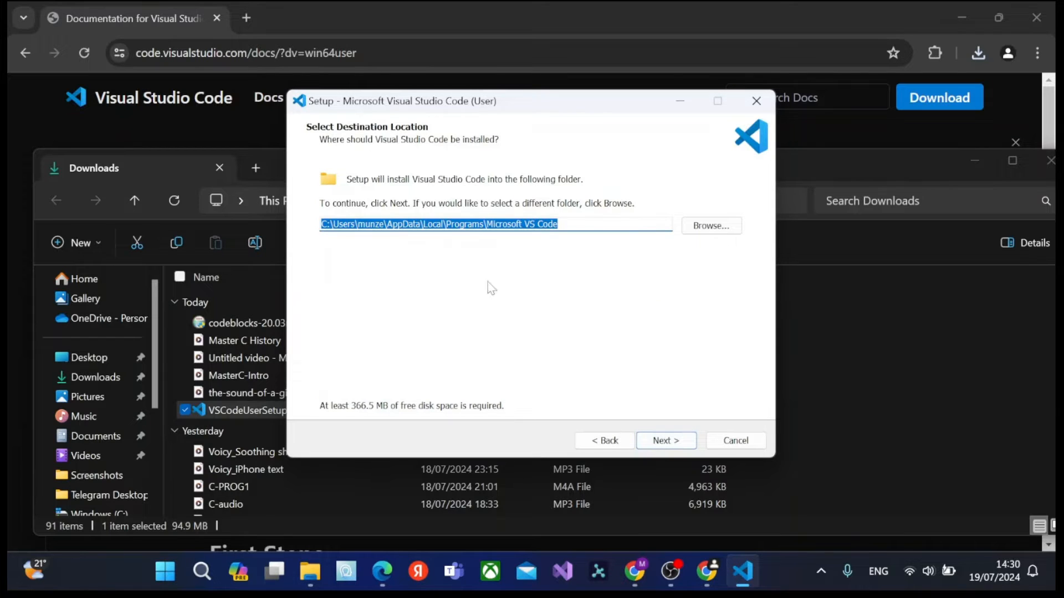
pyautogui.click(665, 440)
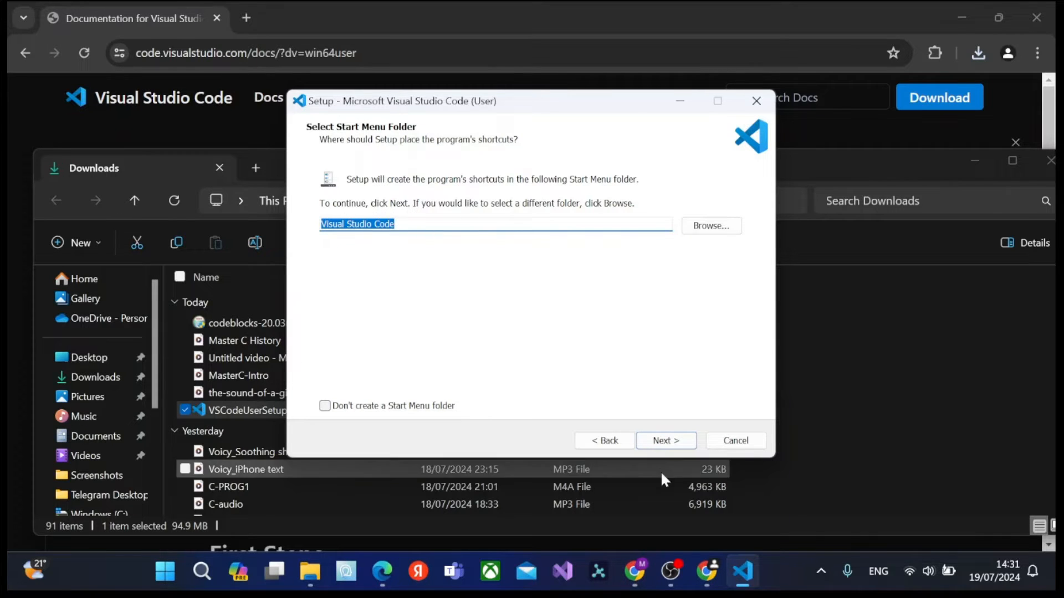
pyautogui.click(666, 440)
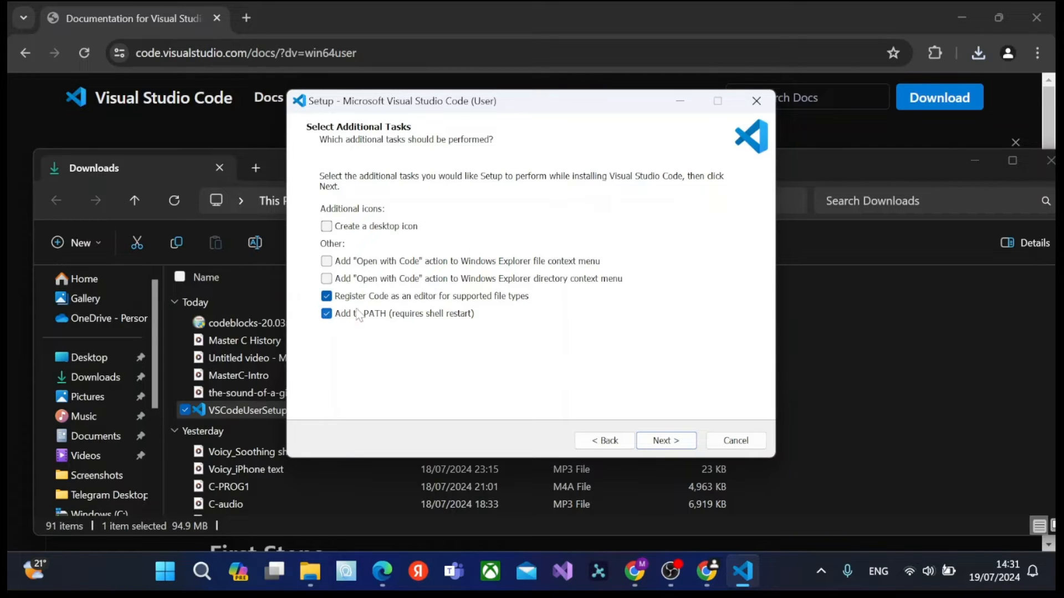
# Install Visual Studio Code with the desktop icon option enabled, and finish setup by launching the editor.
pyautogui.click(327, 226)
pyautogui.click(667, 440)
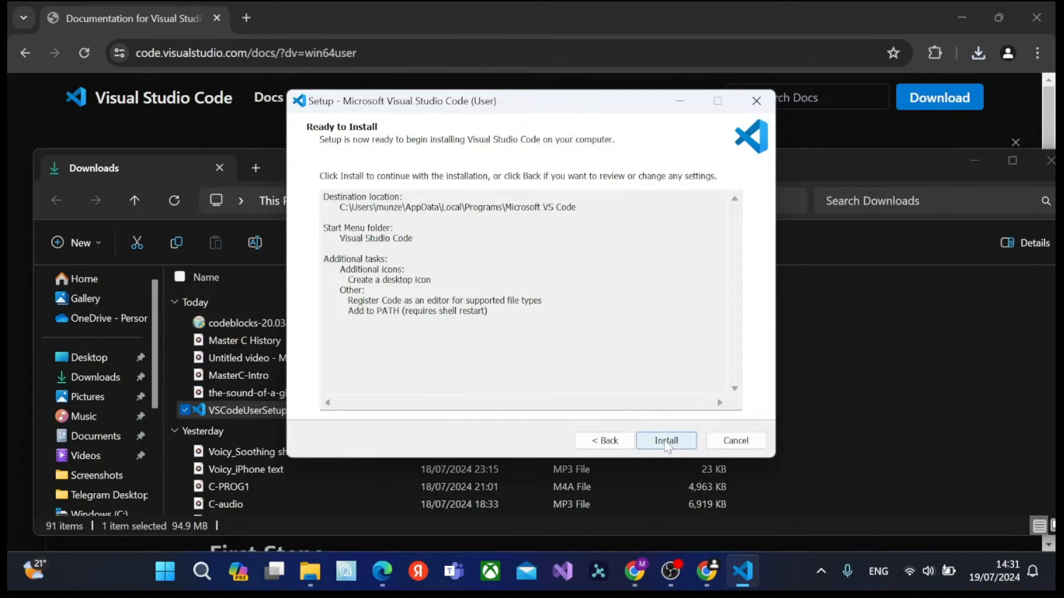
pyautogui.click(666, 442)
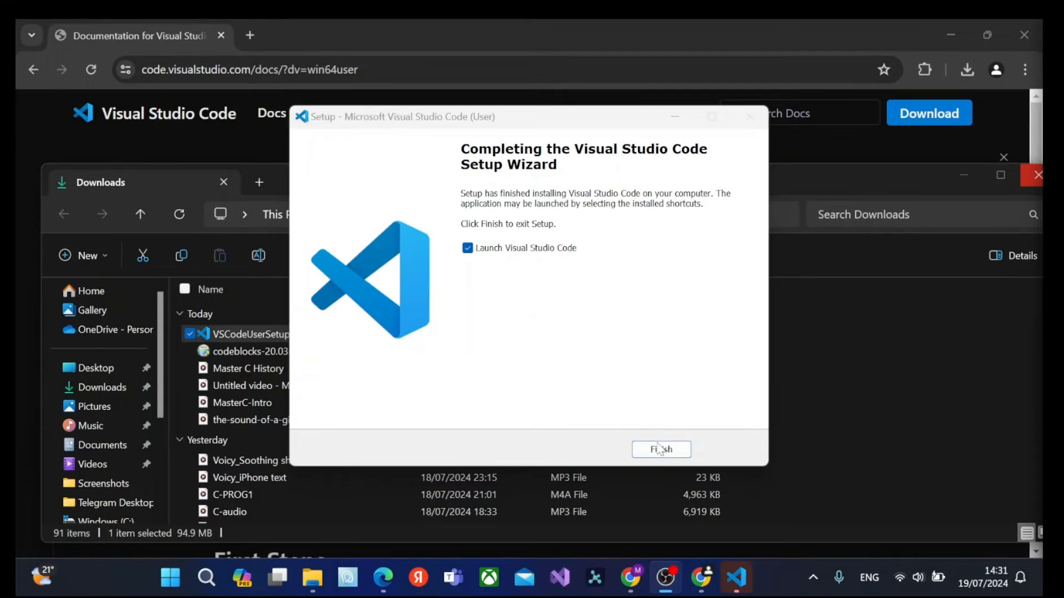
pyautogui.click(666, 441)
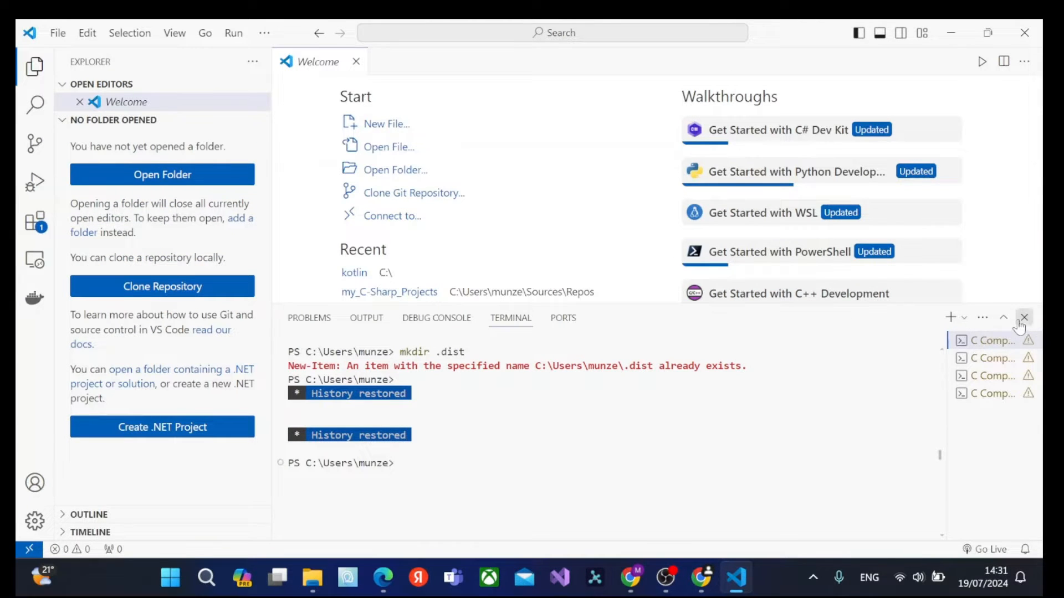
# Close the terminal and view the C/C++ Runner and Code Runner extension pages by searching the marketplace for "C RUNNER".
pyautogui.click(1023, 317)
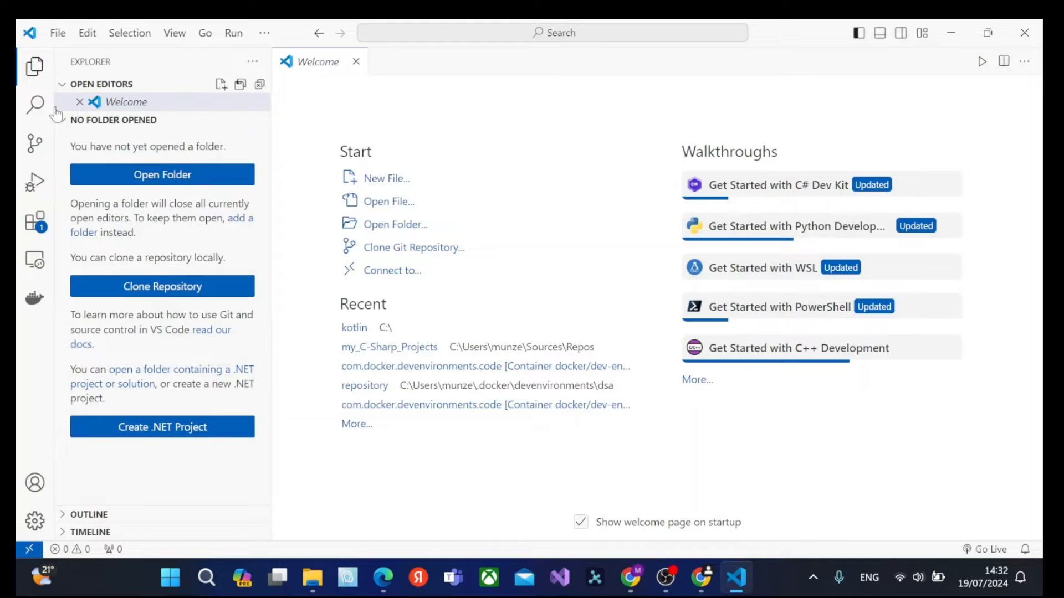
pyautogui.click(44, 233)
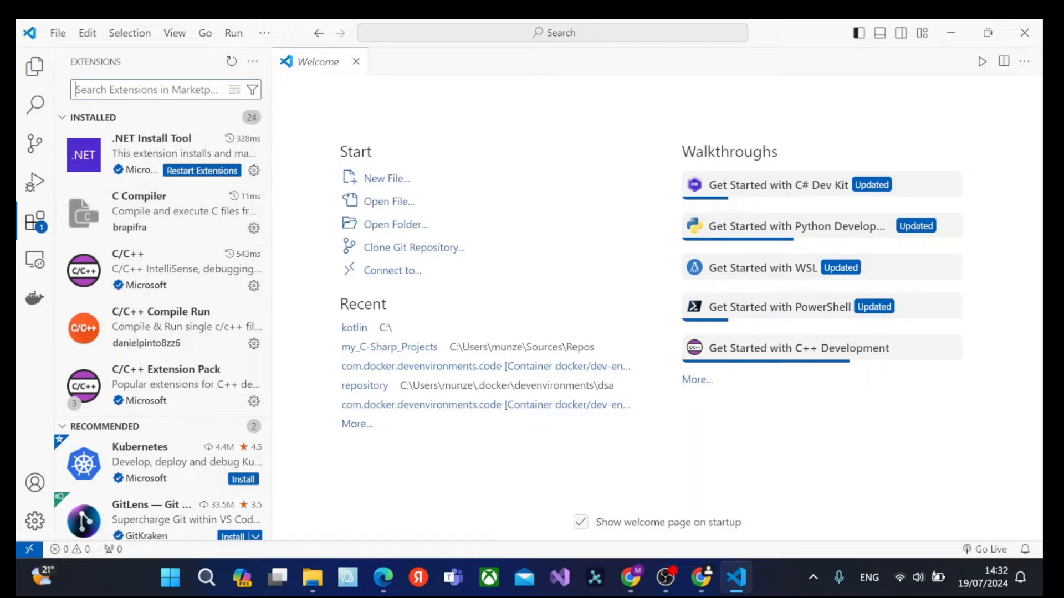
pyautogui.write('C RY')
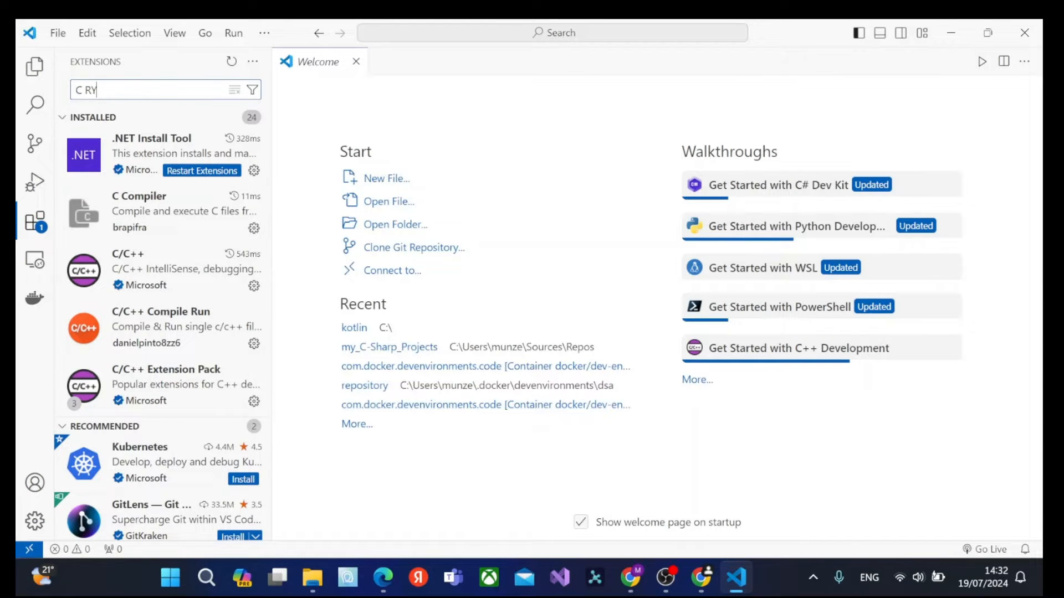
pyautogui.press('BackSpace')
pyautogui.write('UNNER')
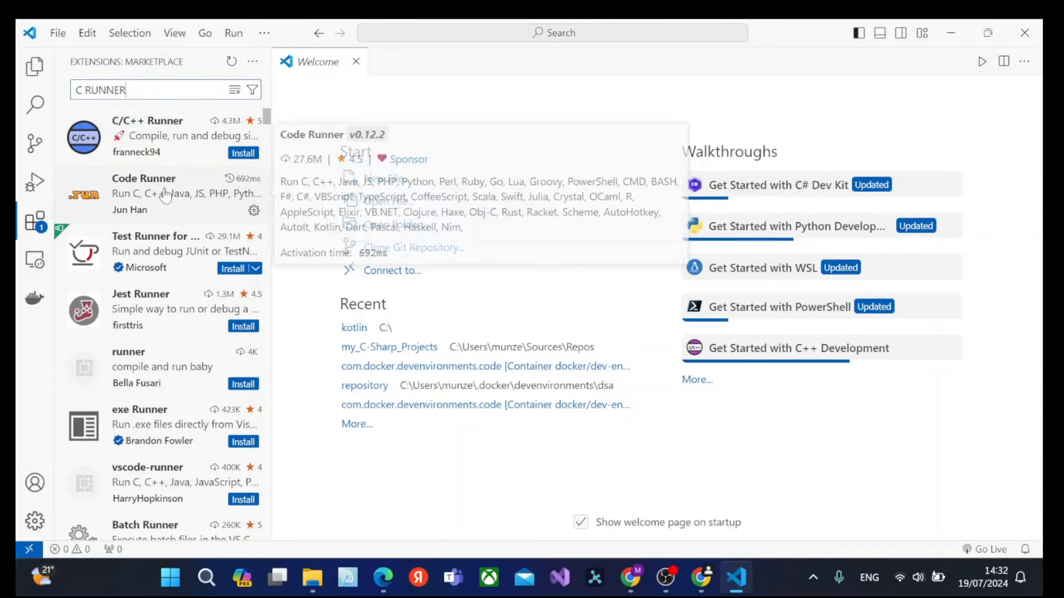
pyautogui.click(173, 136)
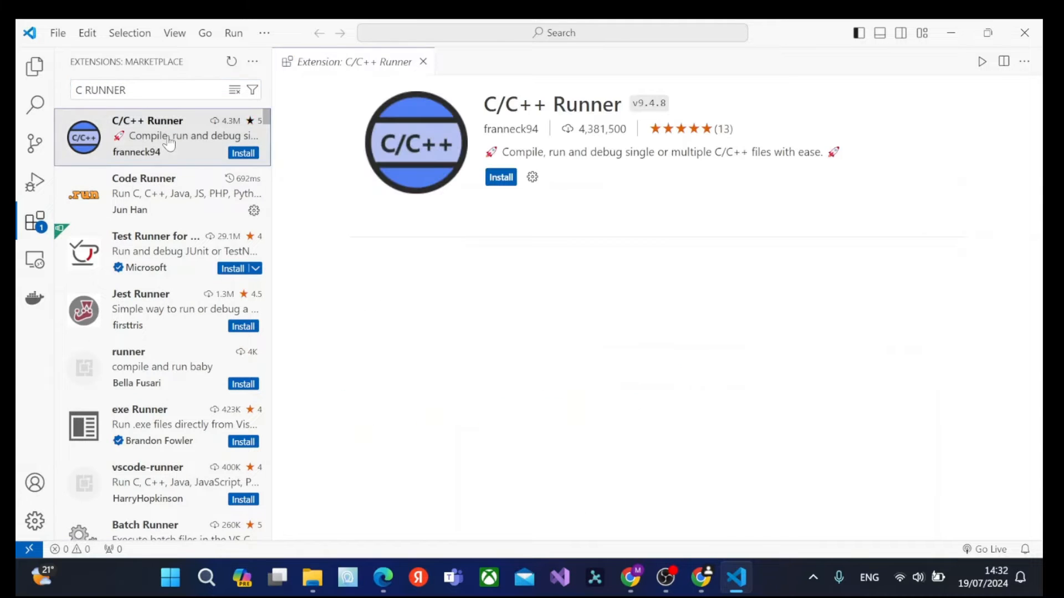
pyautogui.click(196, 203)
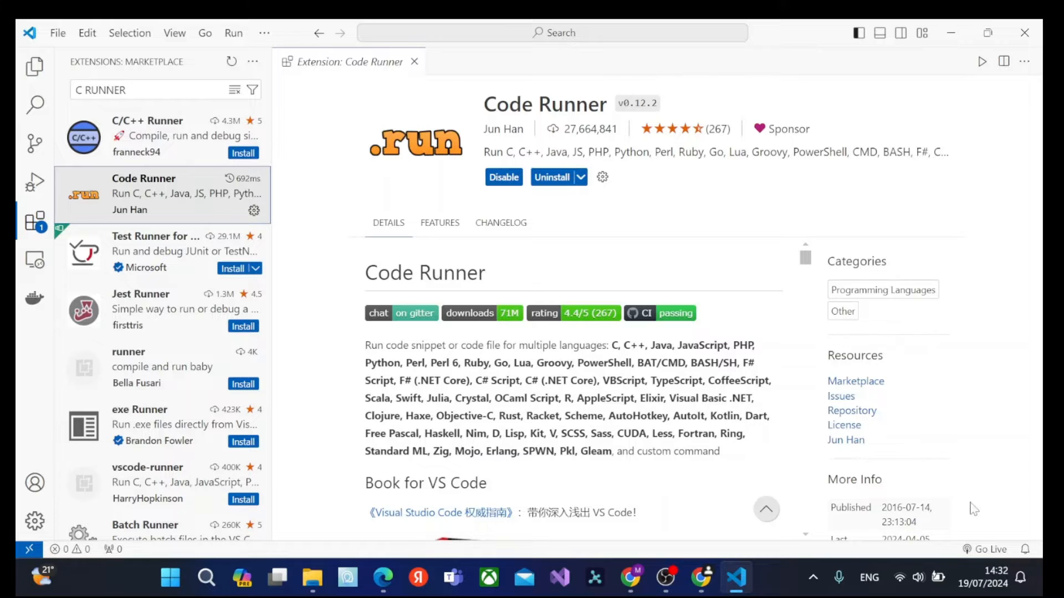
# Switch to Google Chrome and search for "MINGW" in a new tab.
pyautogui.click(388, 589)
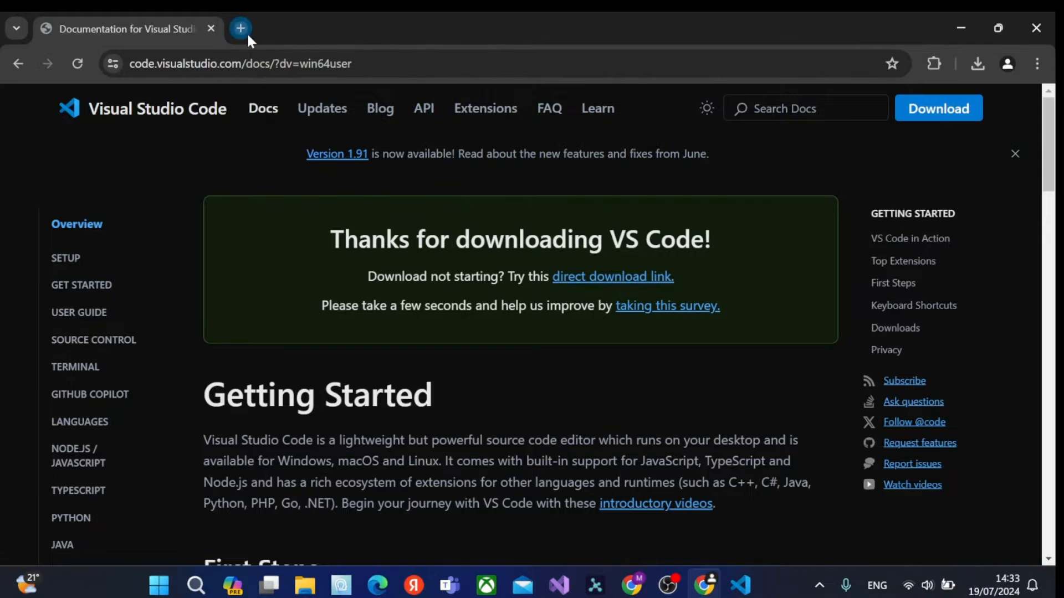
pyautogui.click(247, 32)
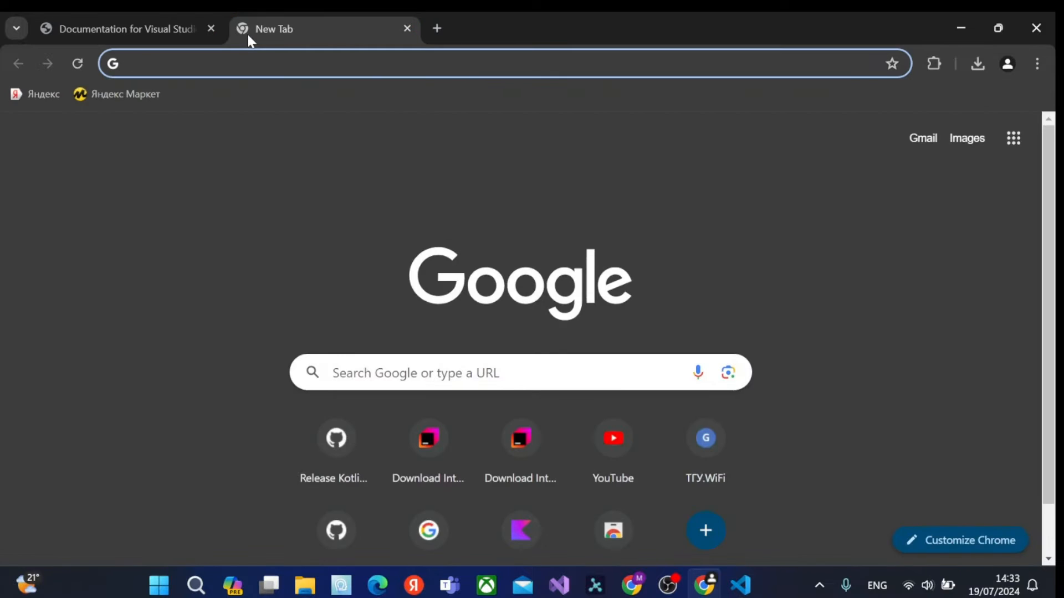
pyautogui.write('MIN')
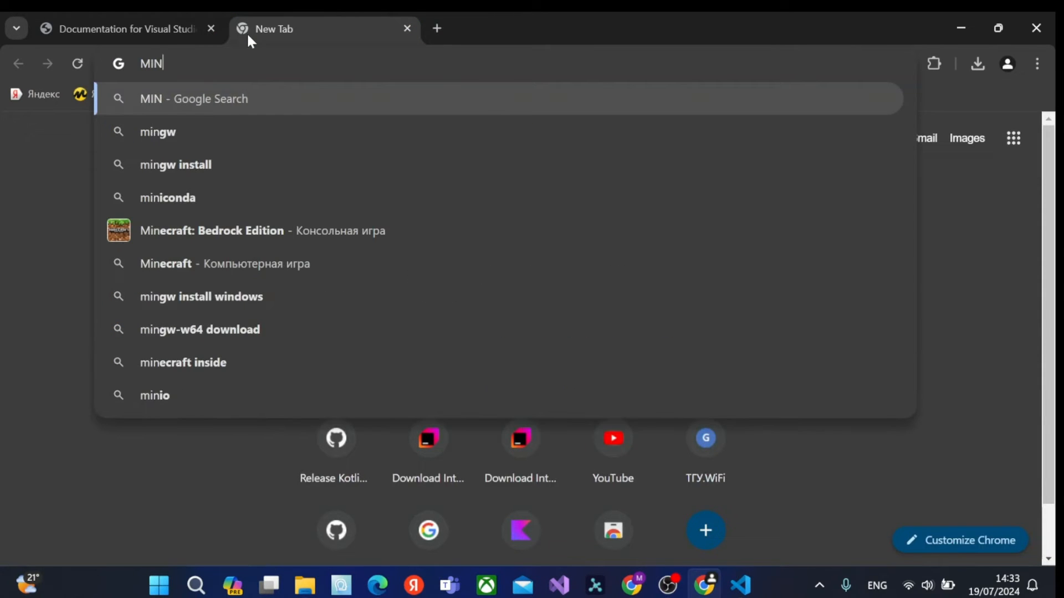
pyautogui.write('GW')
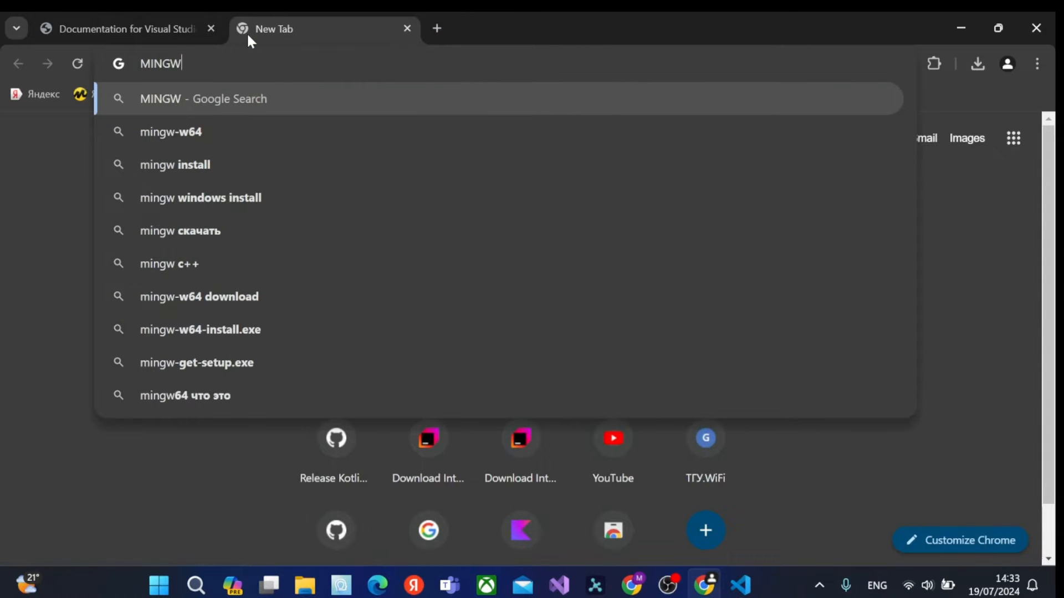
pyautogui.press('Return')
# Open the SourceForge result for MinGW - Minimalist GNU for Windows and download its installer.
pyautogui.scroll(-10, 273, 371)
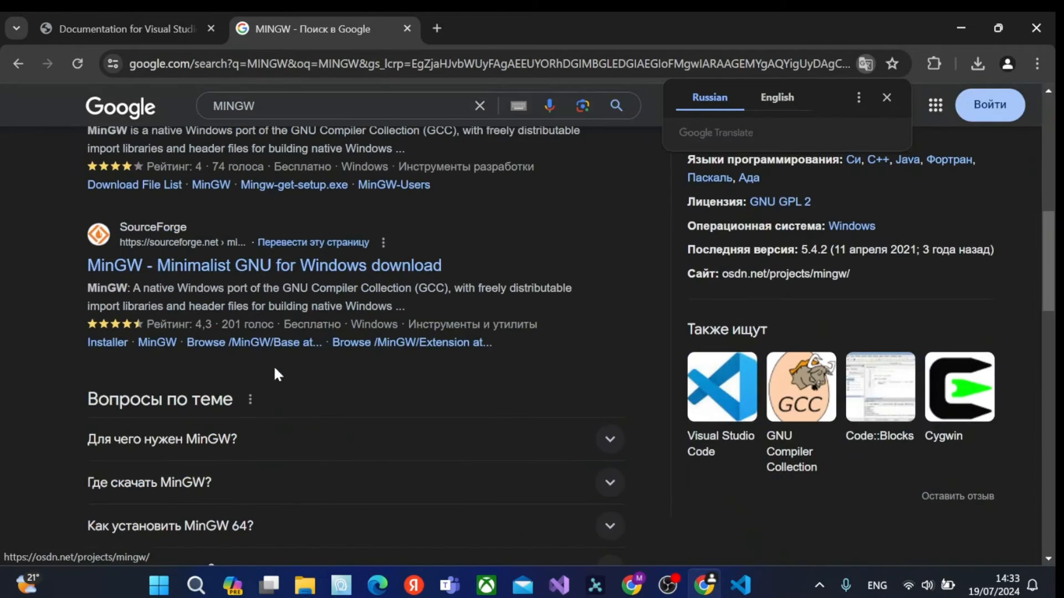
pyautogui.scroll(2, 273, 364)
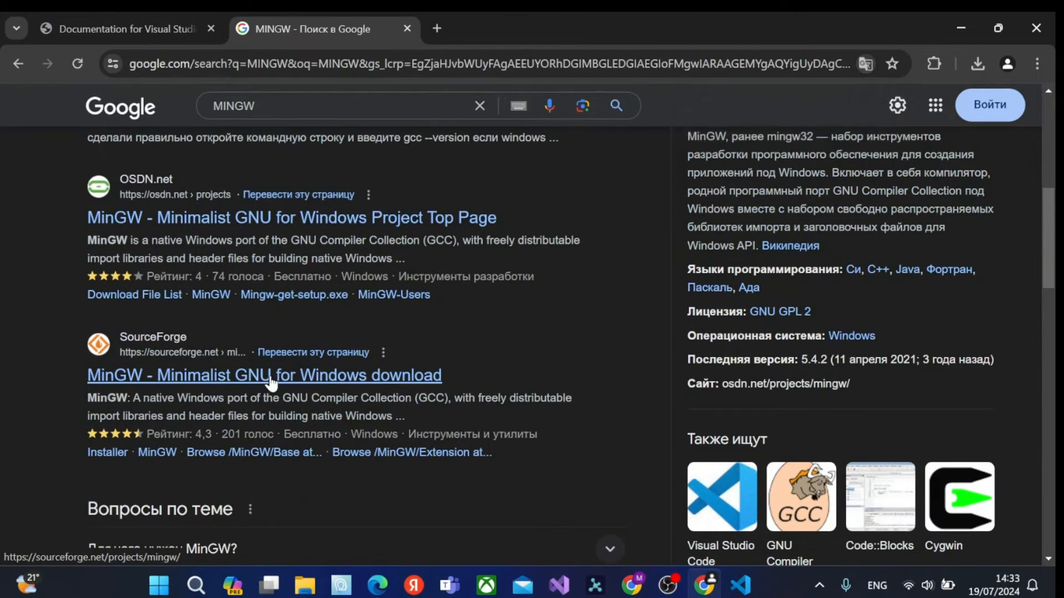
pyautogui.click(410, 374)
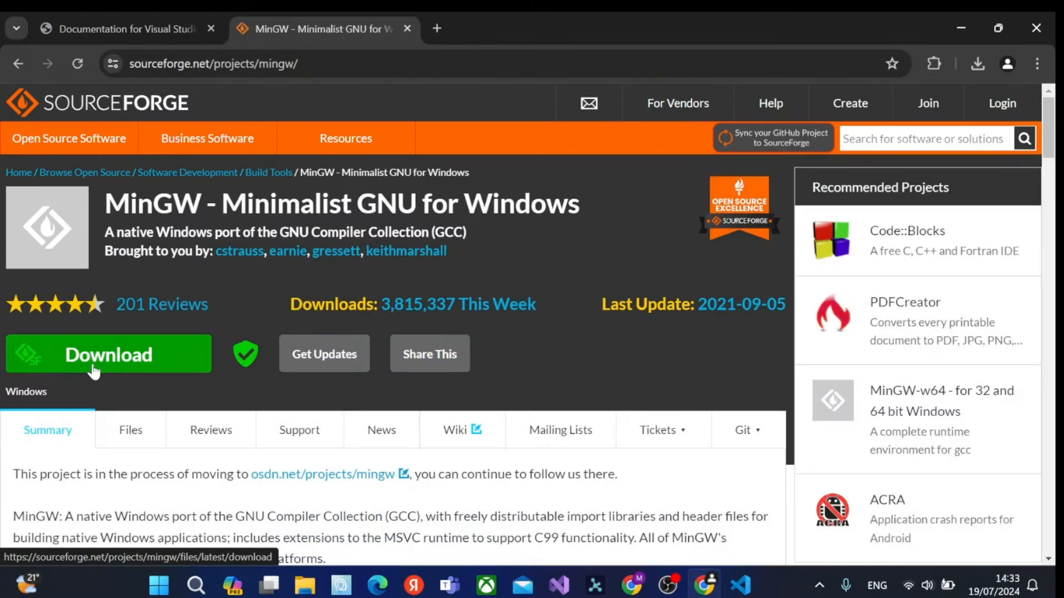
pyautogui.click(96, 366)
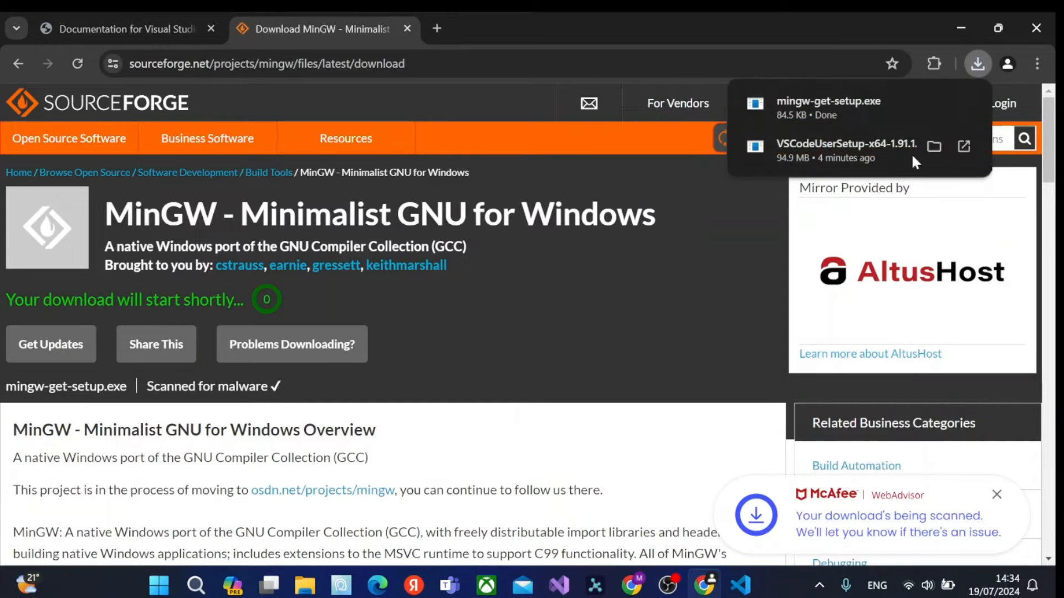
# Run mingw-get-setup from the Downloads folder and install the MinGW Installation Manager to C:\MinGW with graphical interface support and shortcuts.
pyautogui.click(937, 104)
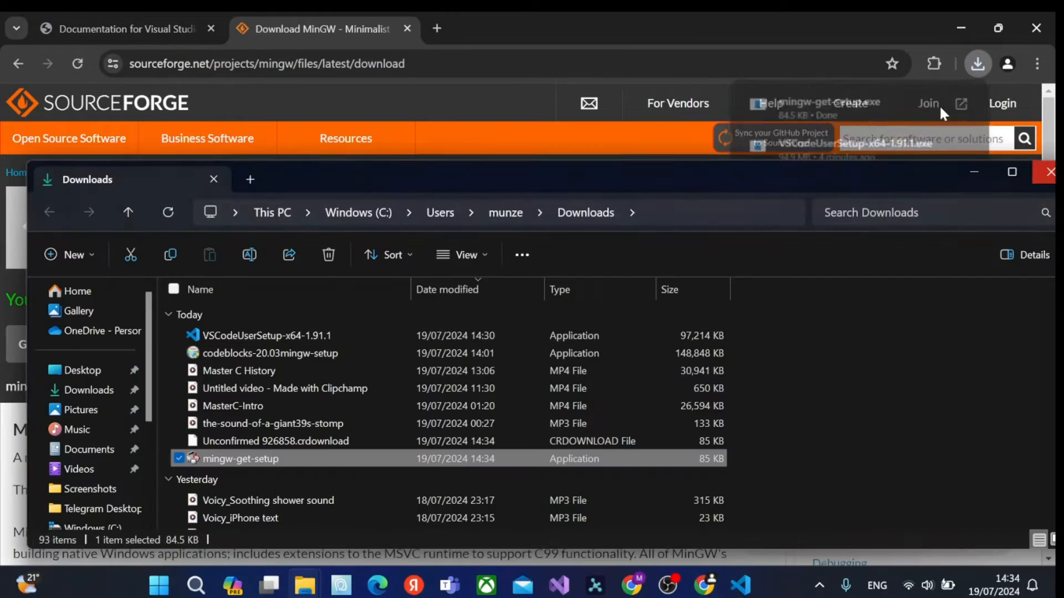
pyautogui.doubleClick(394, 458)
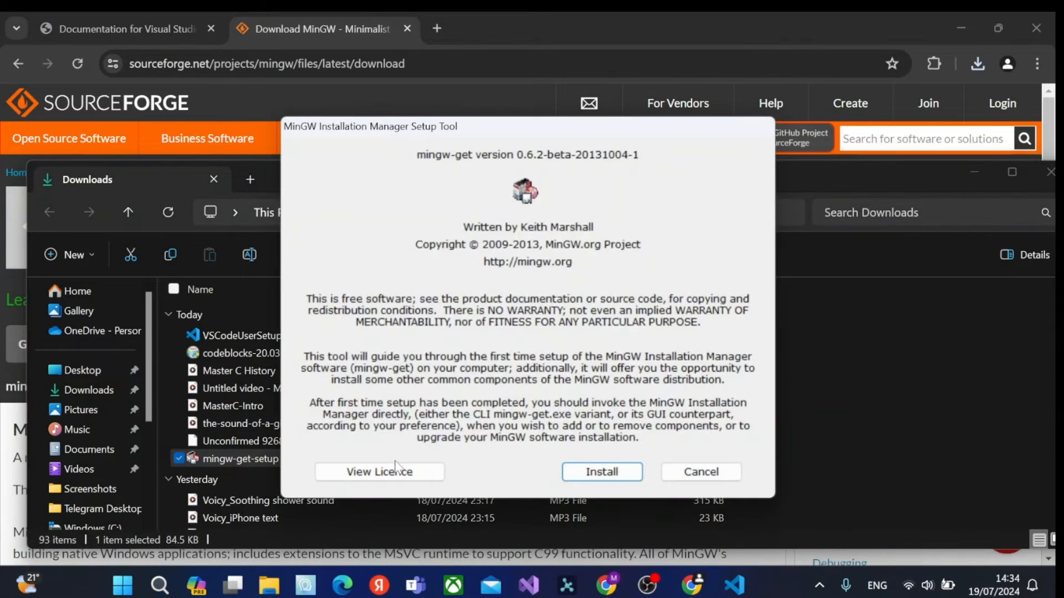
pyautogui.click(610, 477)
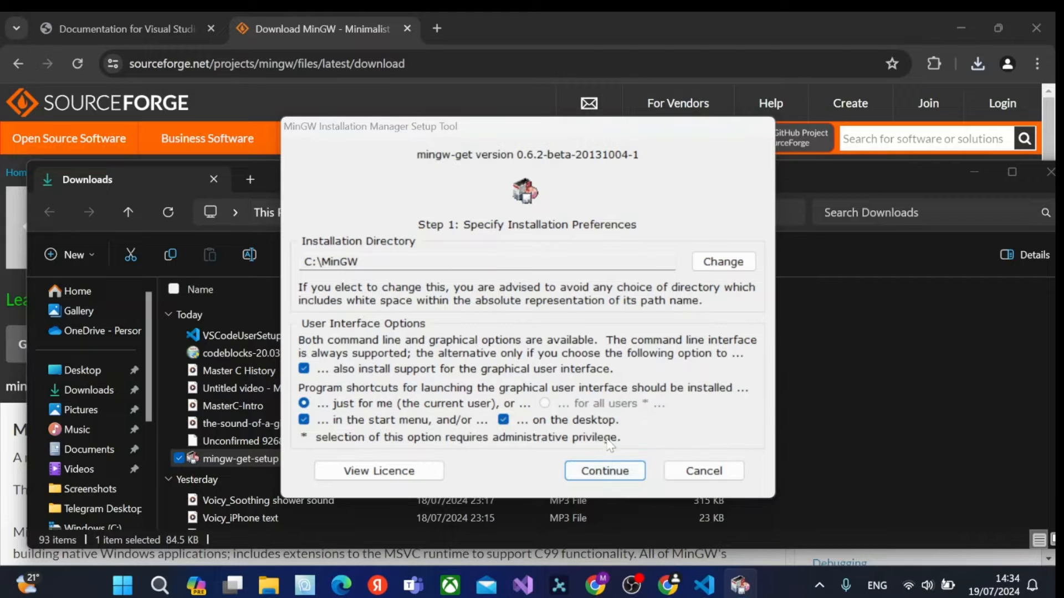
pyautogui.click(605, 472)
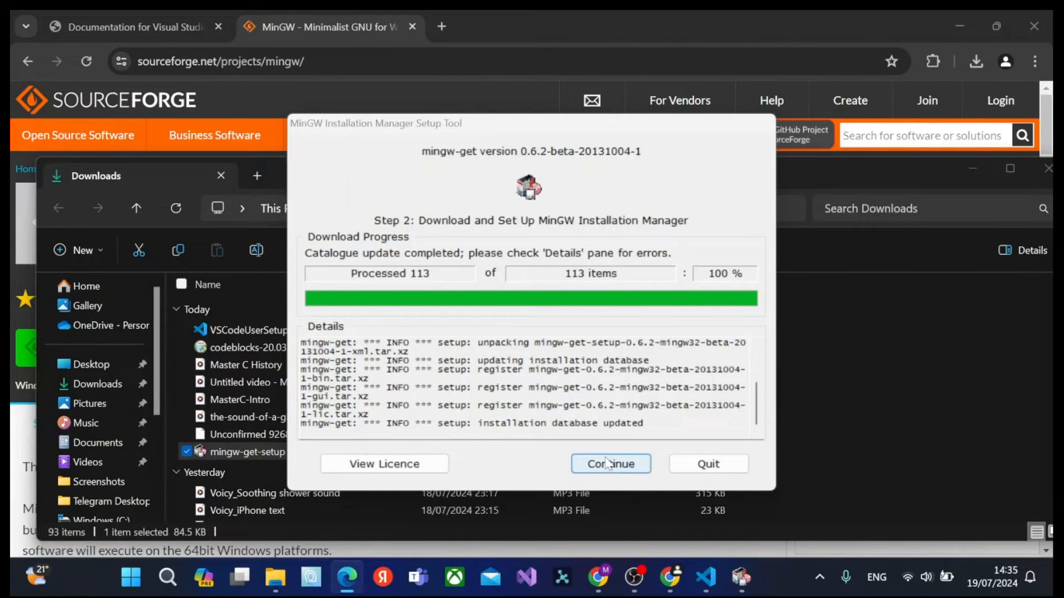
pyautogui.click(637, 464)
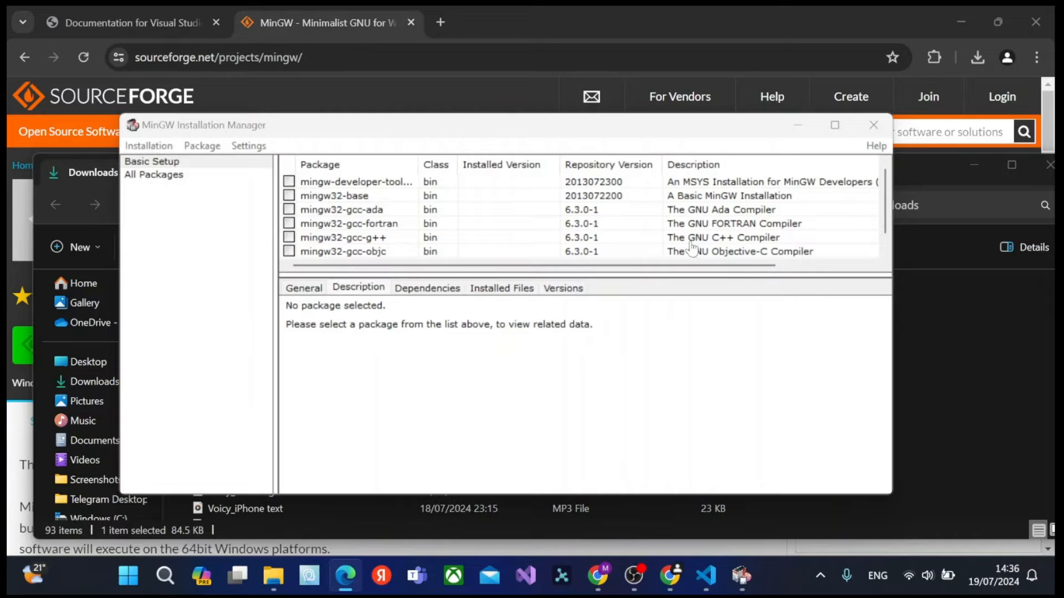
# Mark the mingw32-gcc-g++, mingw32-base and mingw32-gcc-objc packages for installation.
pyautogui.click(291, 239)
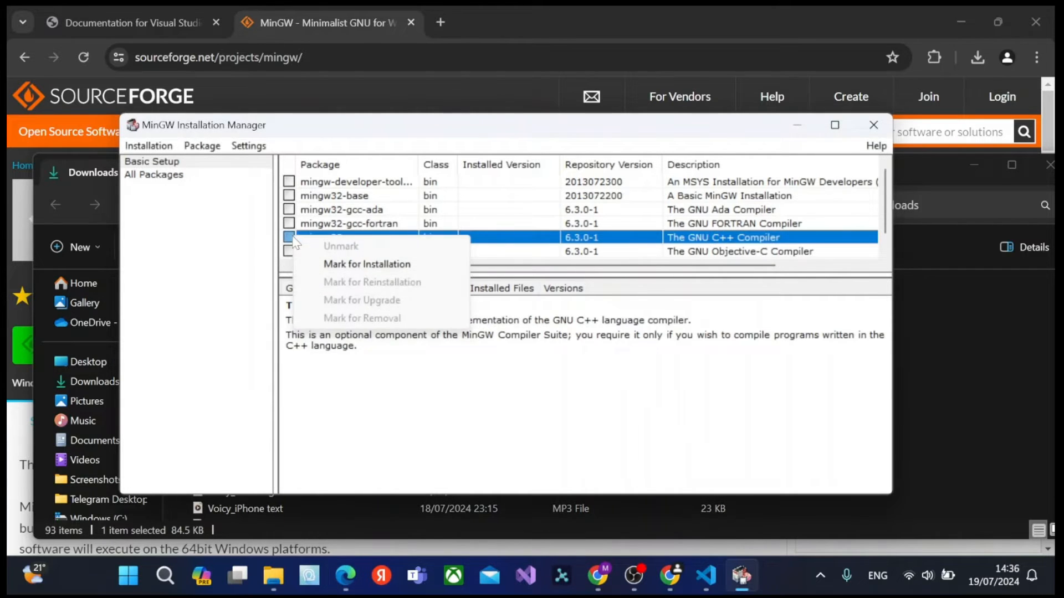
pyautogui.click(338, 262)
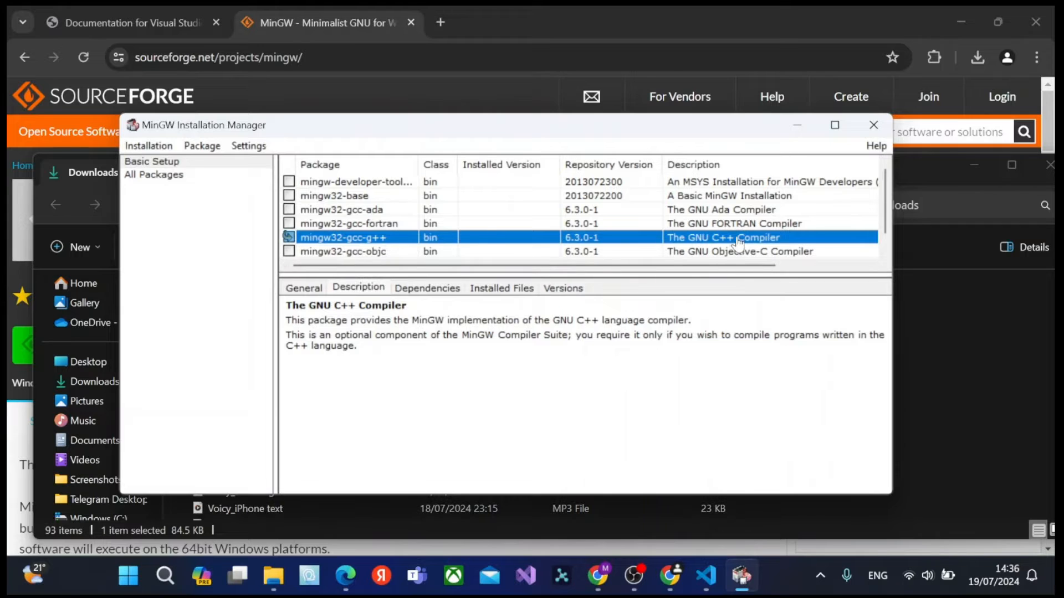
pyautogui.scroll(-1, 739, 238)
pyautogui.scroll(1, 743, 247)
pyautogui.click(290, 196)
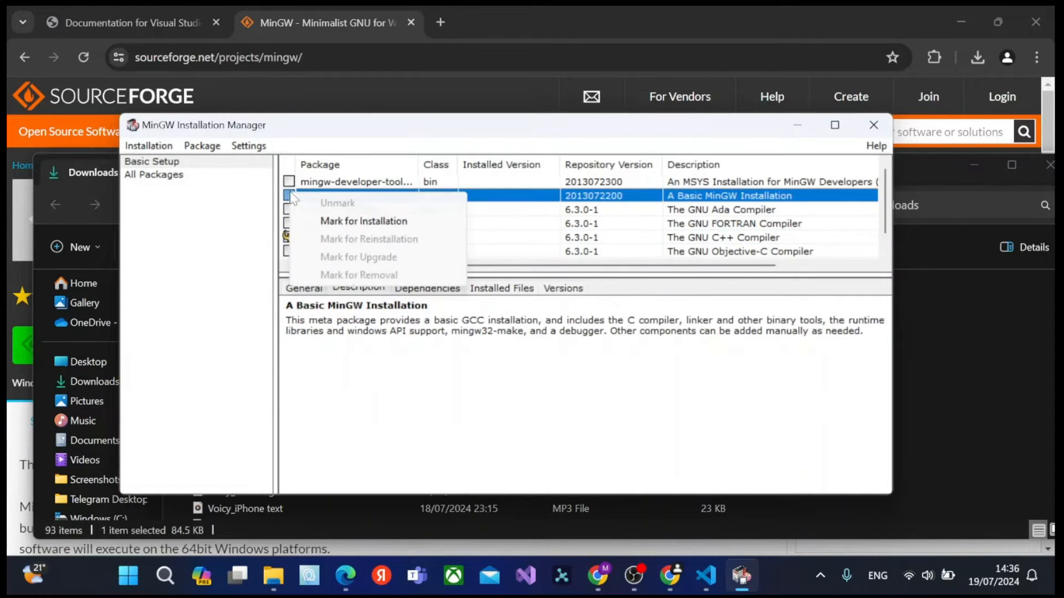
pyautogui.click(333, 220)
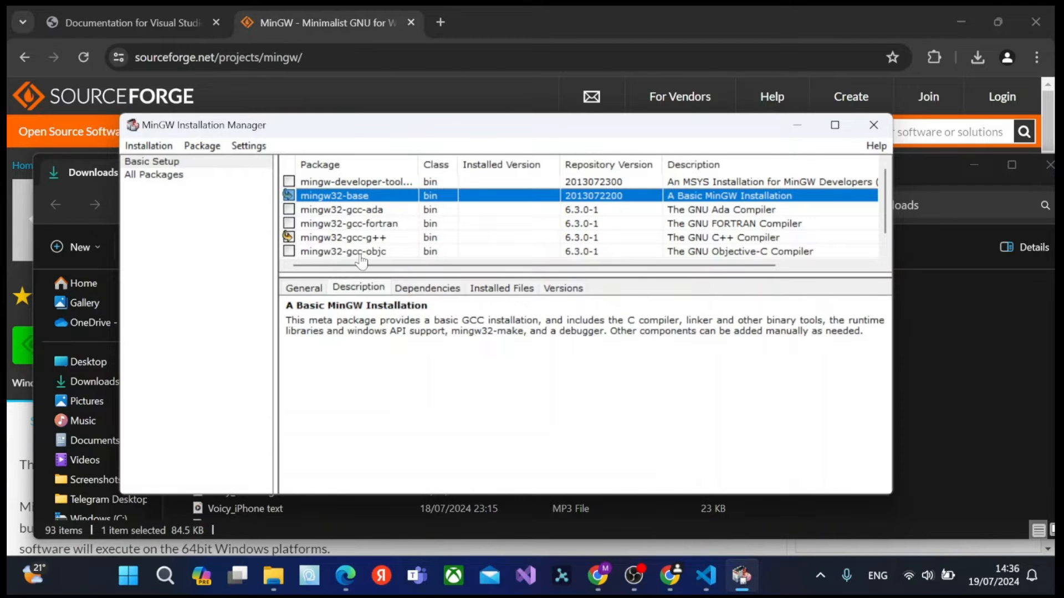
pyautogui.click(289, 250)
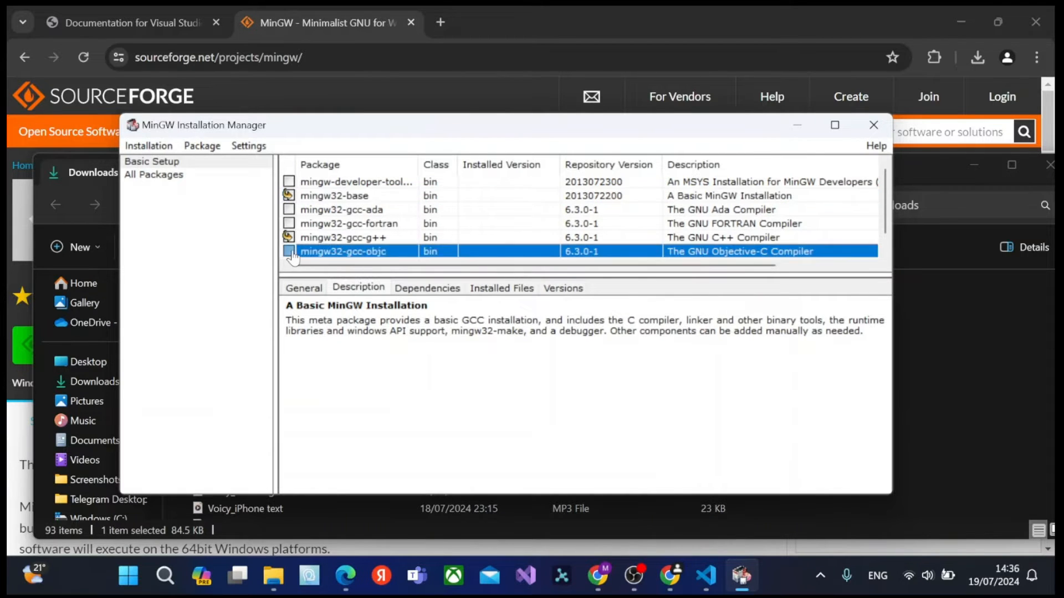
pyautogui.click(327, 274)
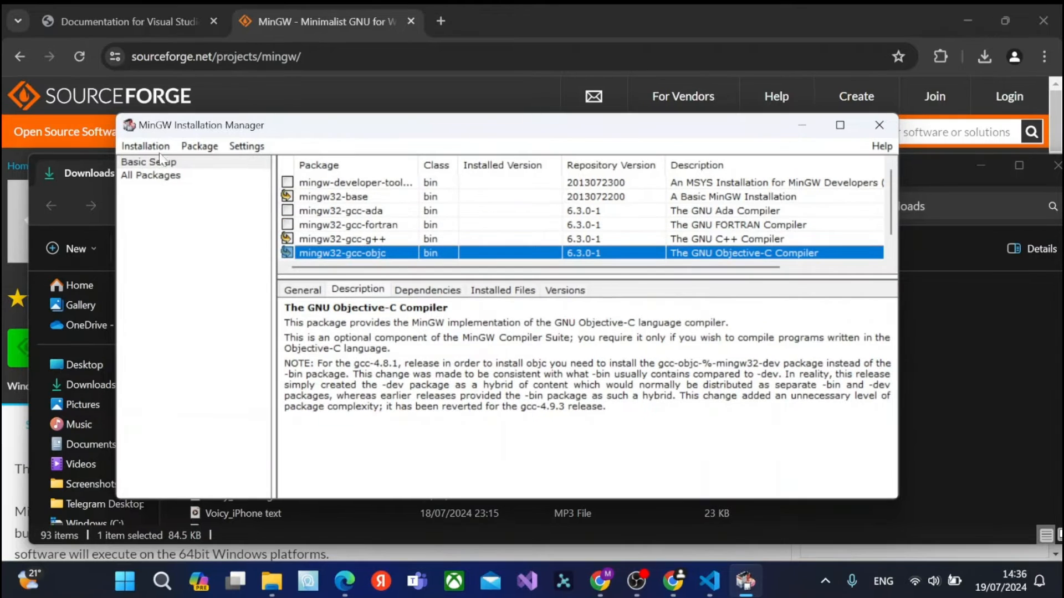
# Apply the pending package changes to install the marked compilers, and close the MinGW Installation Manager when done.
pyautogui.click(149, 146)
pyautogui.click(202, 145)
pyautogui.moveTo(151, 147)
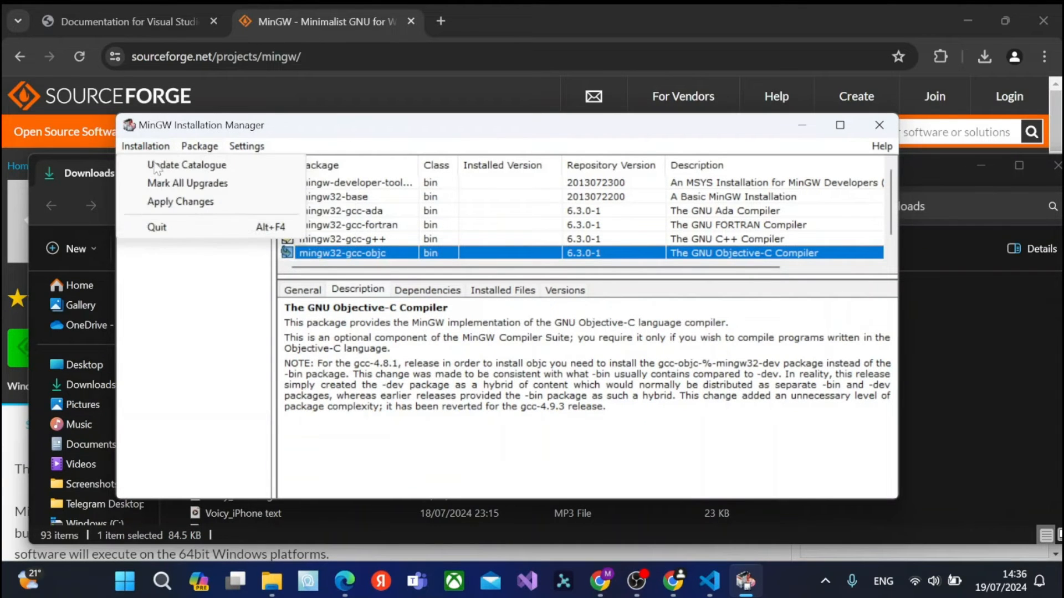
pyautogui.click(176, 203)
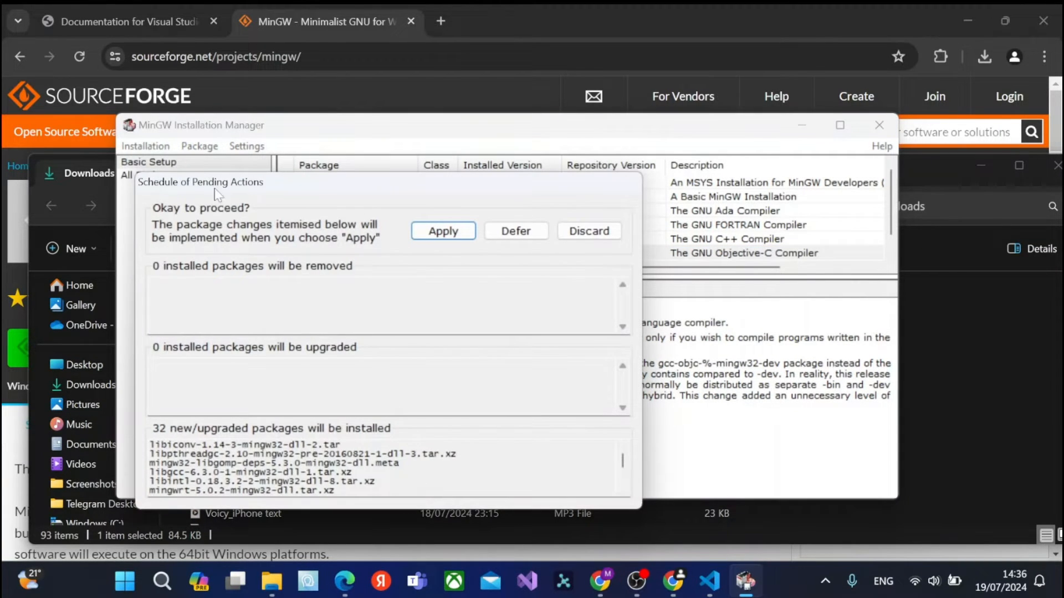
pyautogui.click(444, 231)
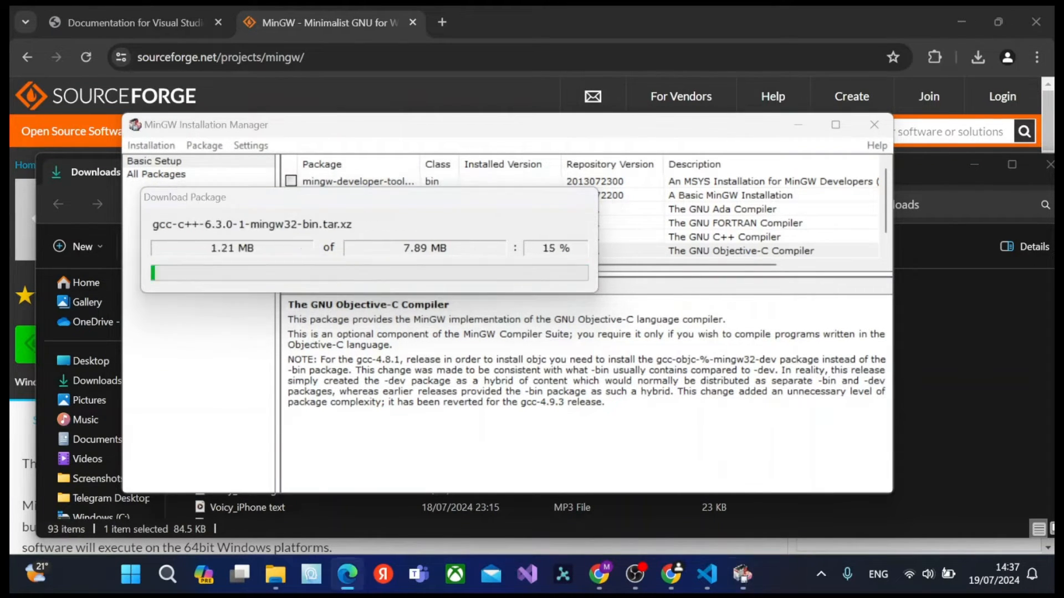
pyautogui.click(1037, 498)
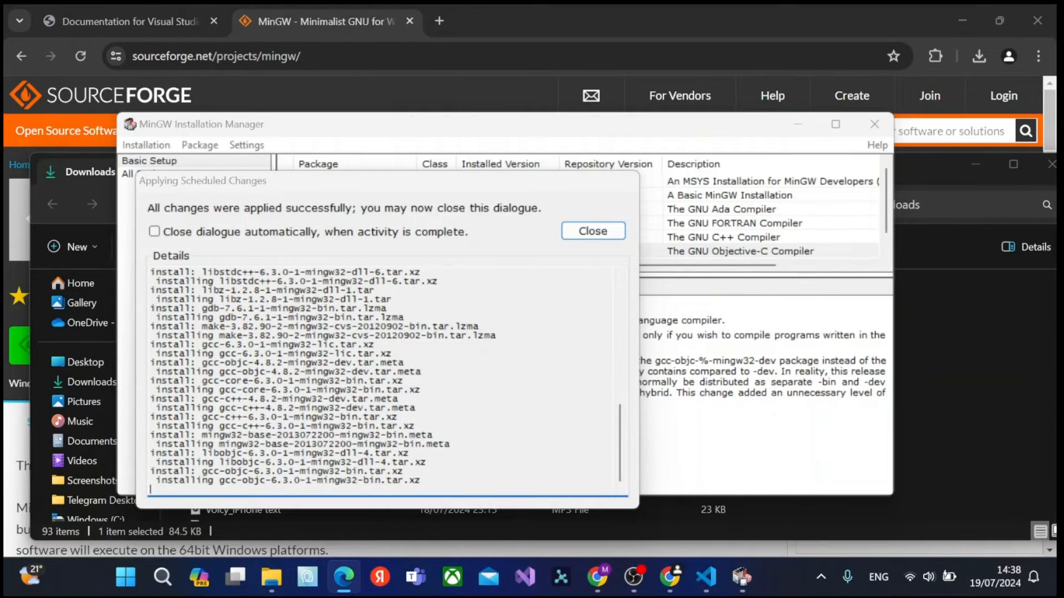
pyautogui.click(593, 231)
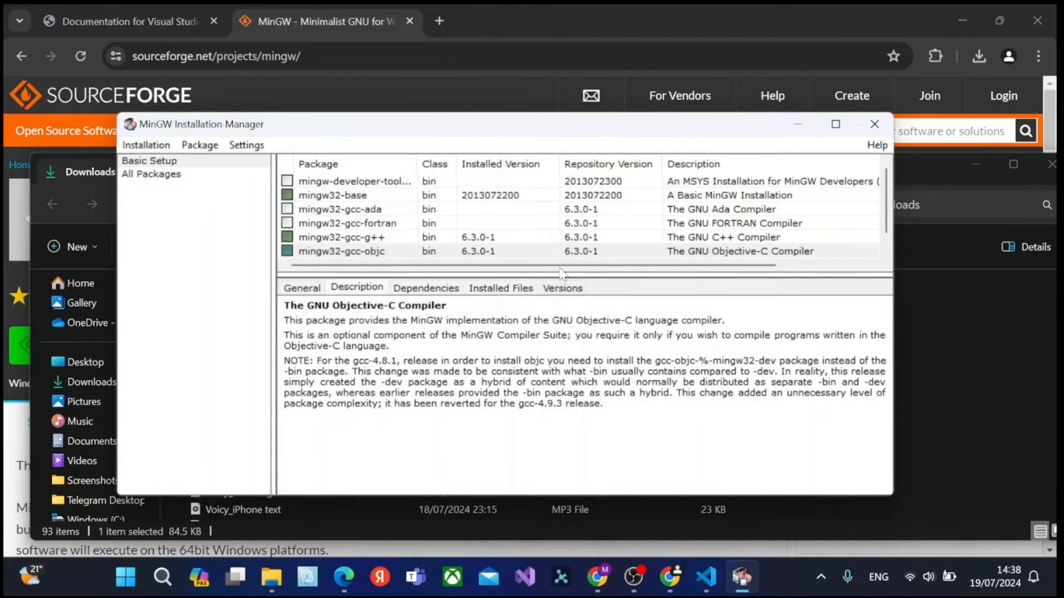
pyautogui.click(874, 125)
# Search Windows for "ENVIRO" and open the system environment variables settings.
pyautogui.press('super+s')
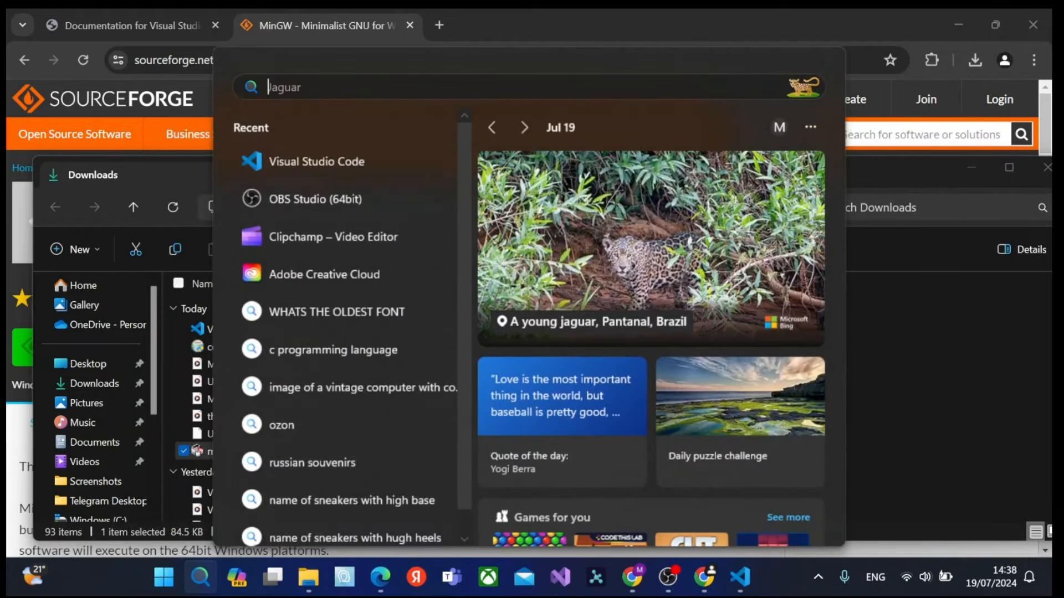
pyautogui.write('ENVIRO')
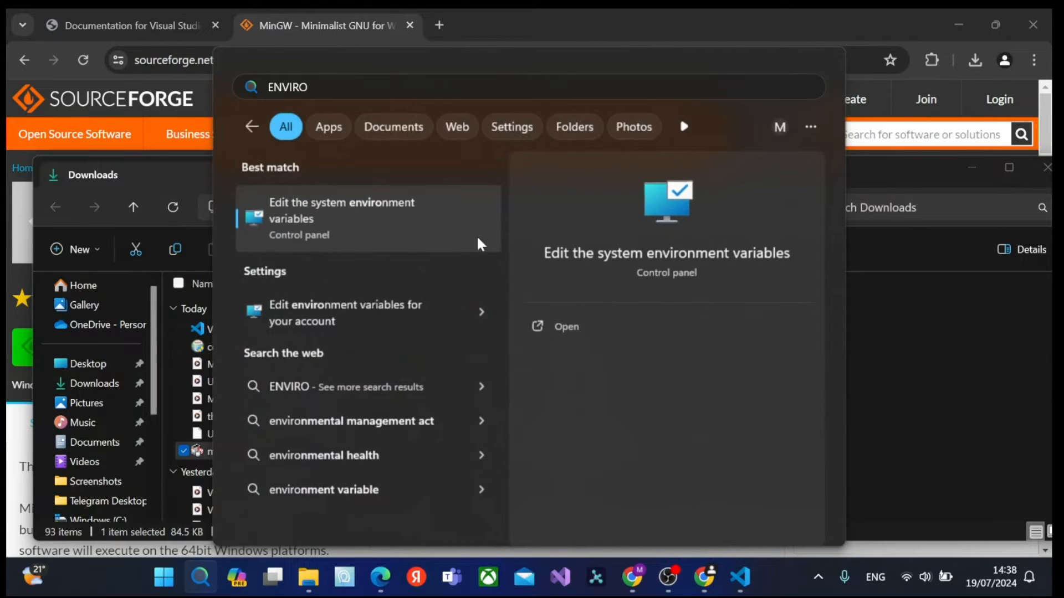
pyautogui.click(555, 330)
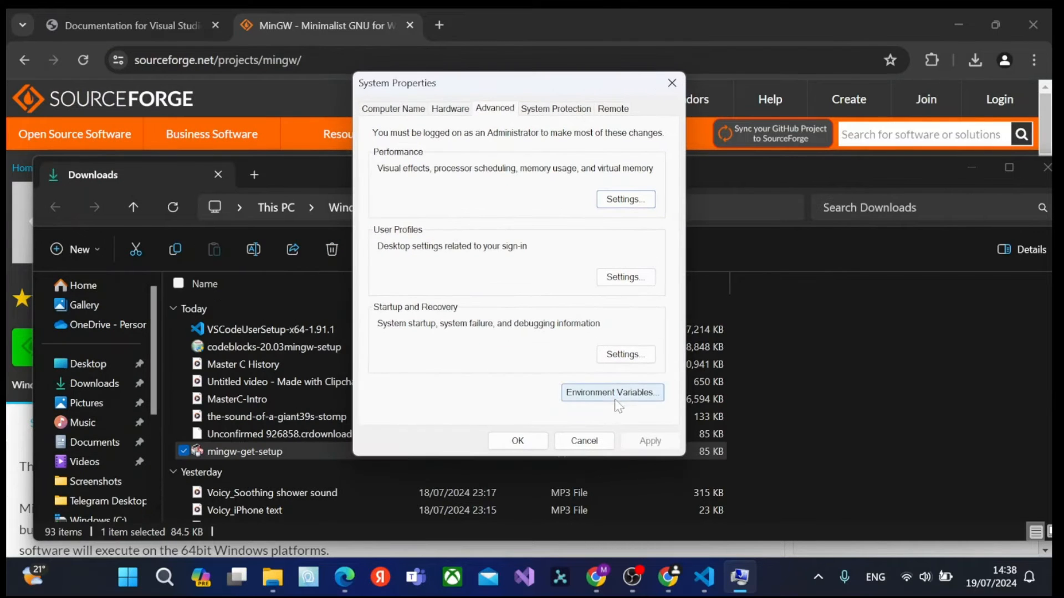
# Switch to File Explorer and open the bin folder inside MinGW on the Windows (C:) drive.
pyautogui.moveTo(272, 577)
pyautogui.click(303, 488)
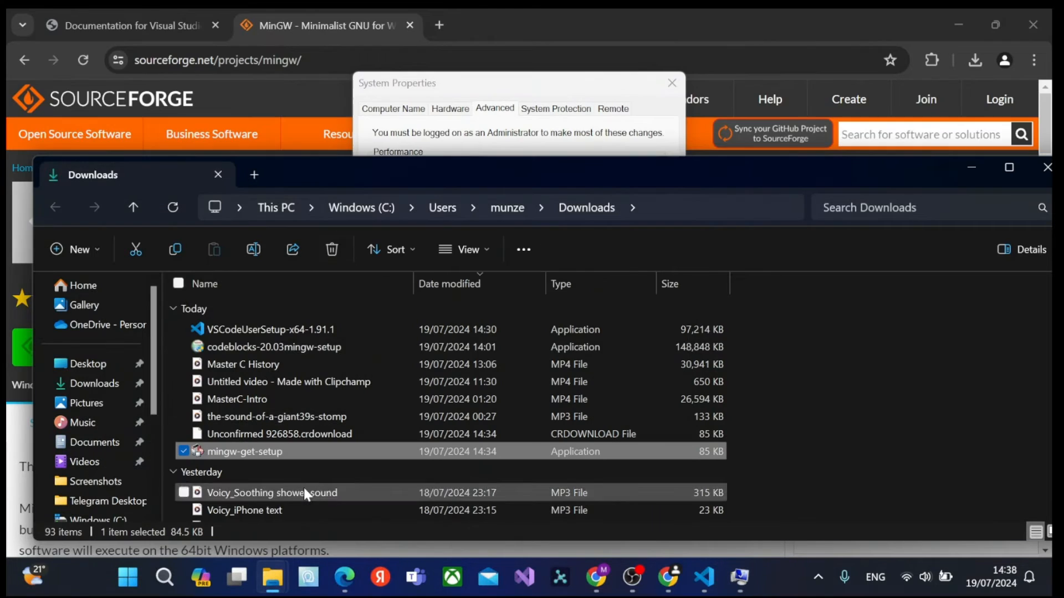
pyautogui.moveTo(739, 177); pyautogui.dragTo(720, 39)
pyautogui.scroll(-3, 70, 327)
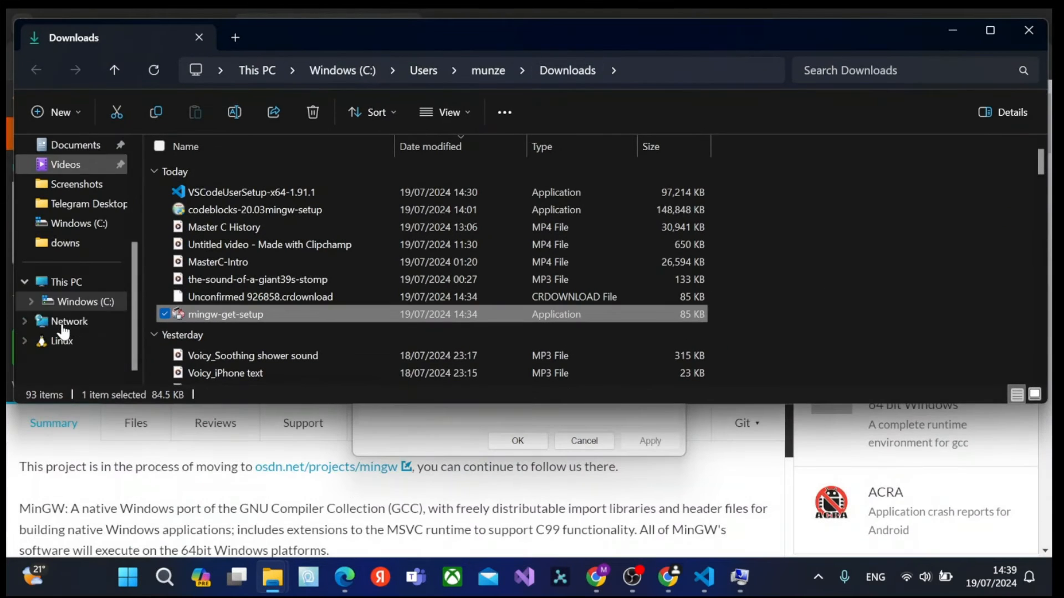
pyautogui.click(83, 302)
pyautogui.scroll(-1, 325, 280)
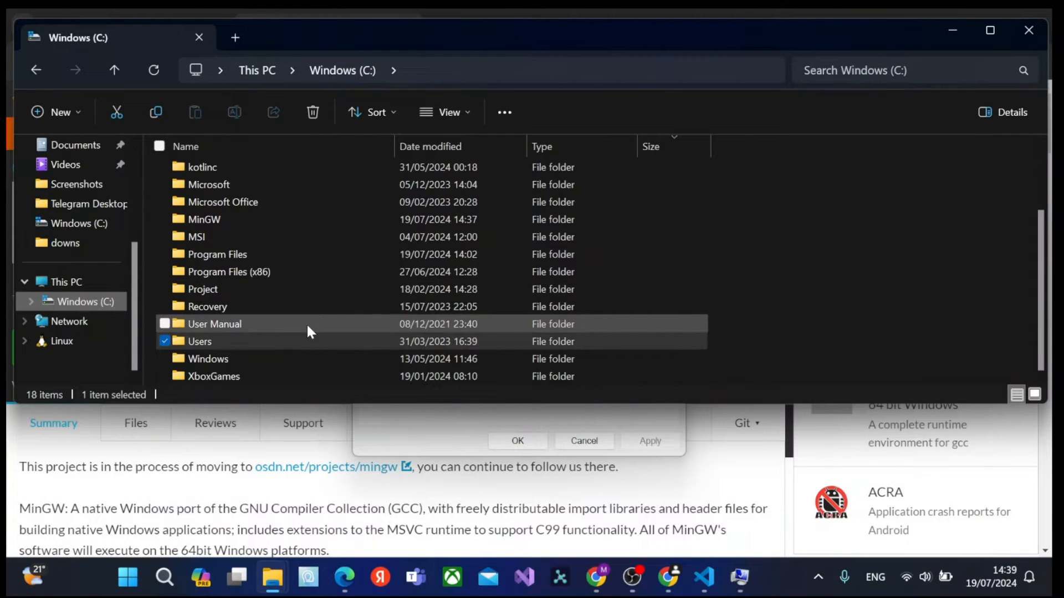
pyautogui.scroll(3, 307, 323)
pyautogui.doubleClick(212, 311)
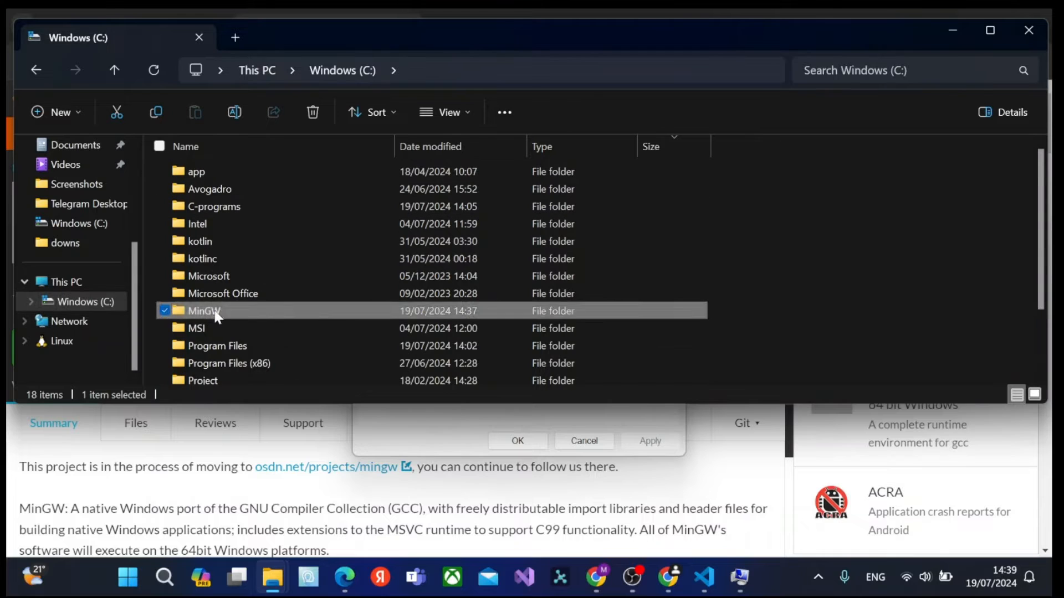
pyautogui.doubleClick(209, 172)
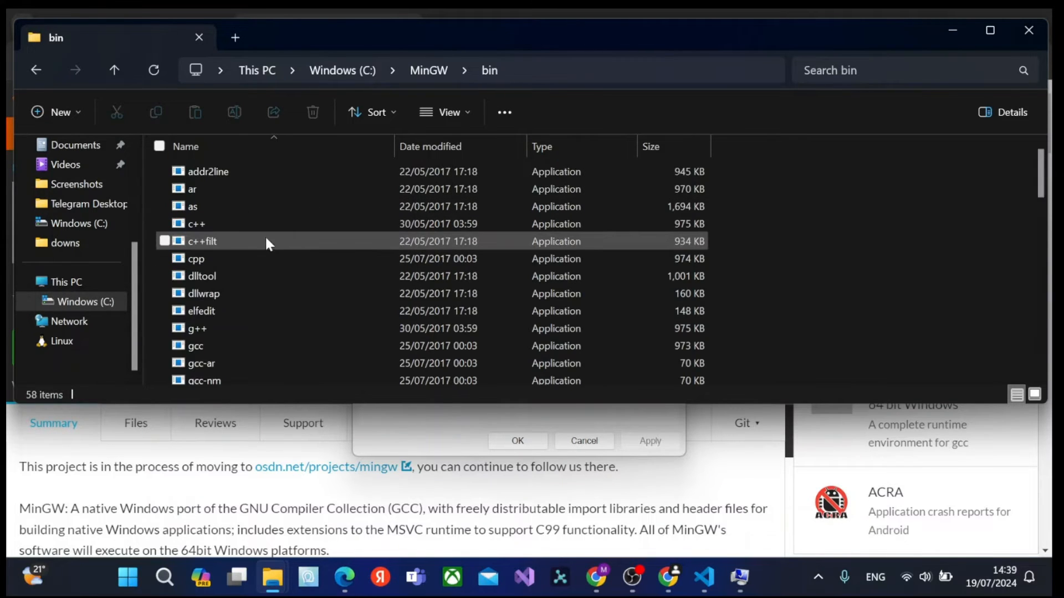
# Copy the full path of the MinGW bin folder to the clipboard.
pyautogui.scroll(-5, 279, 248)
pyautogui.scroll(5, 278, 251)
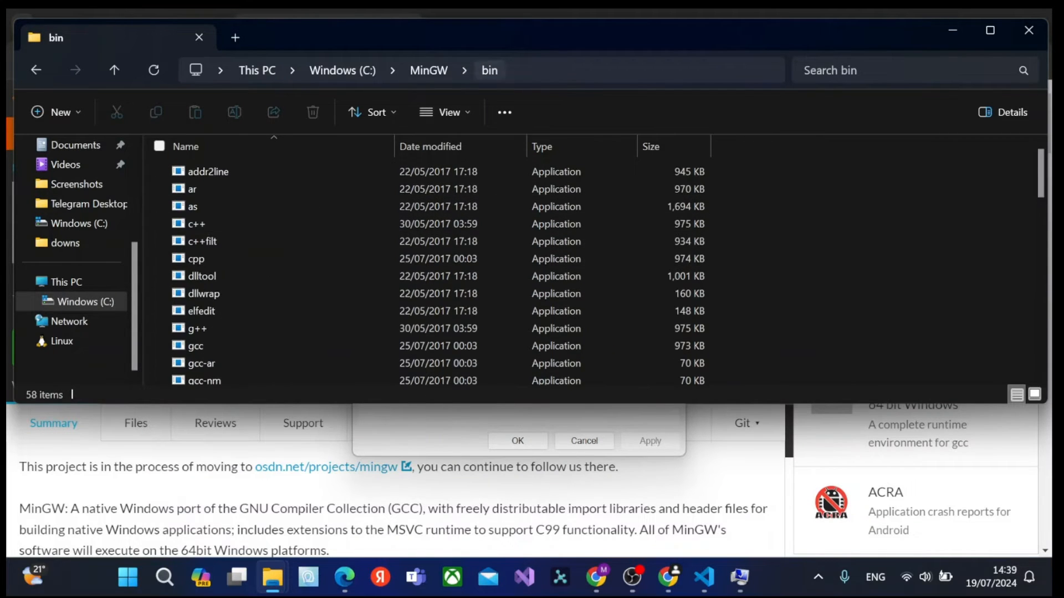
pyautogui.click(524, 72)
pyautogui.rightClick(227, 71)
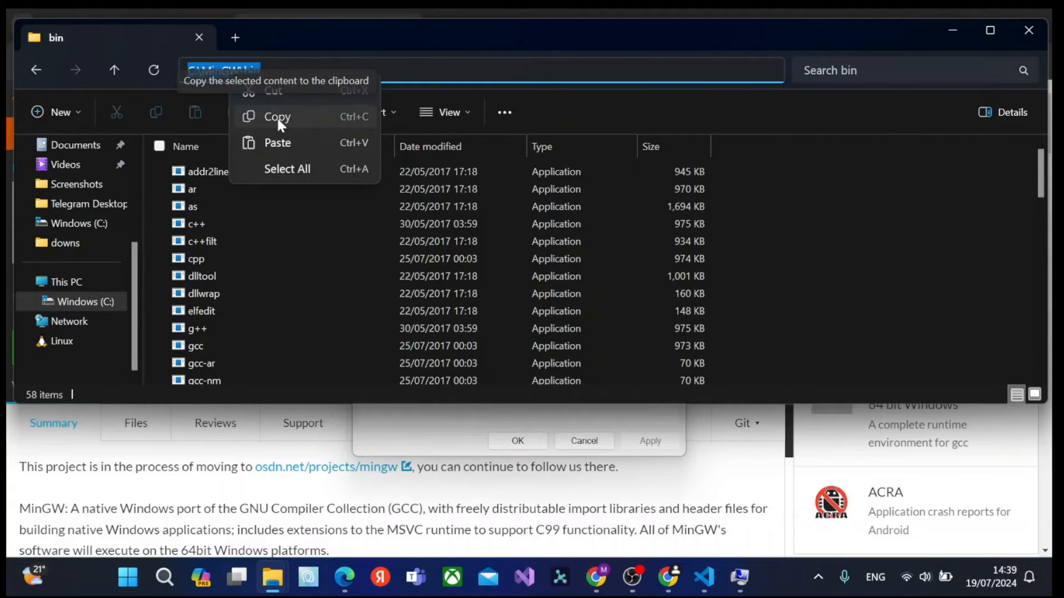
pyautogui.click(277, 115)
# Return to System Properties and start a new system environment variable with the copied path C:\MinGW\bin as its value.
pyautogui.click(740, 576)
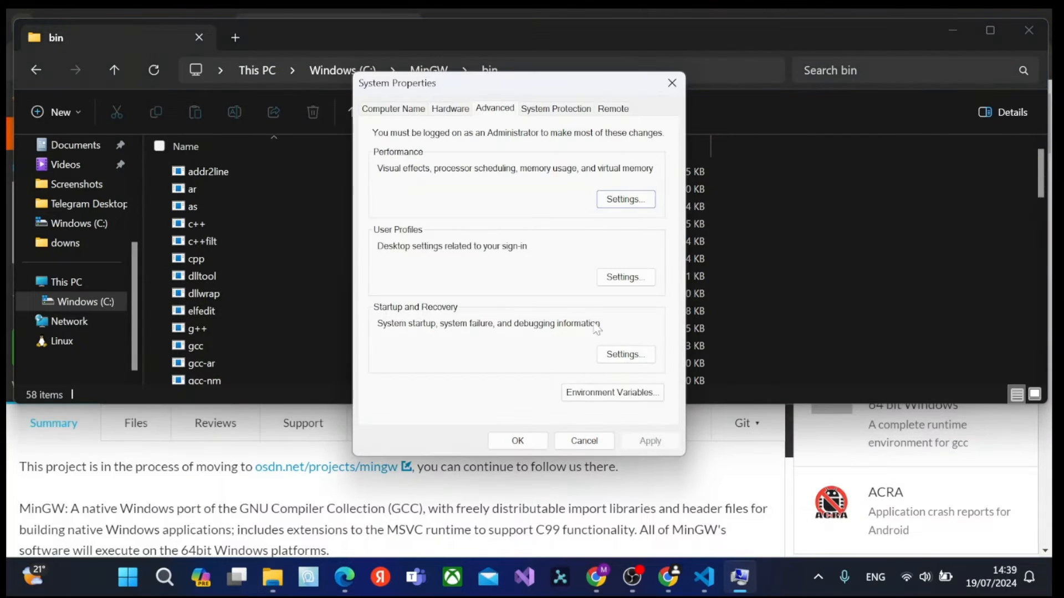
pyautogui.click(603, 398)
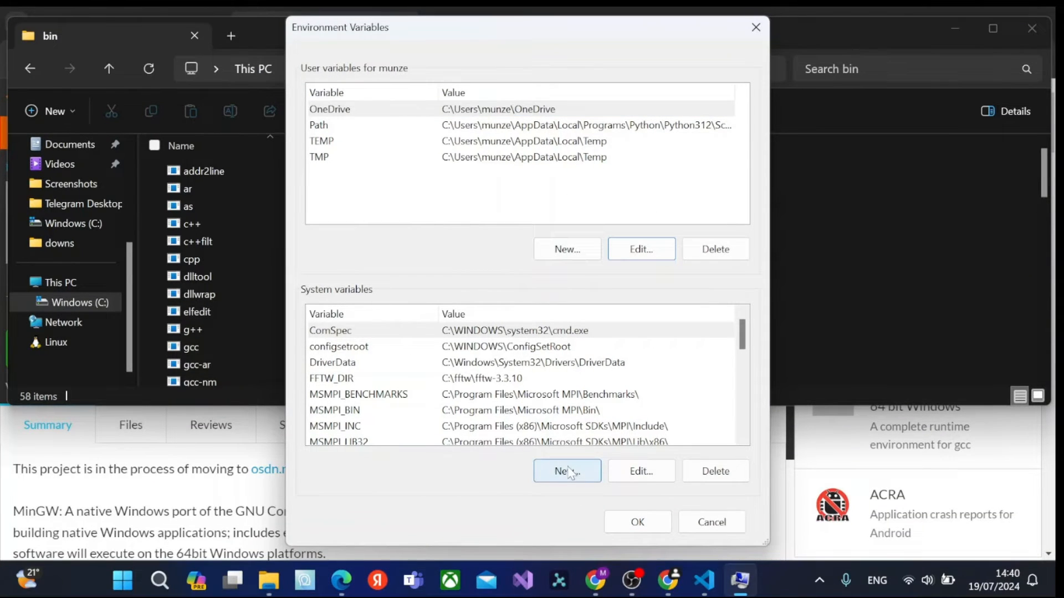
pyautogui.click(566, 475)
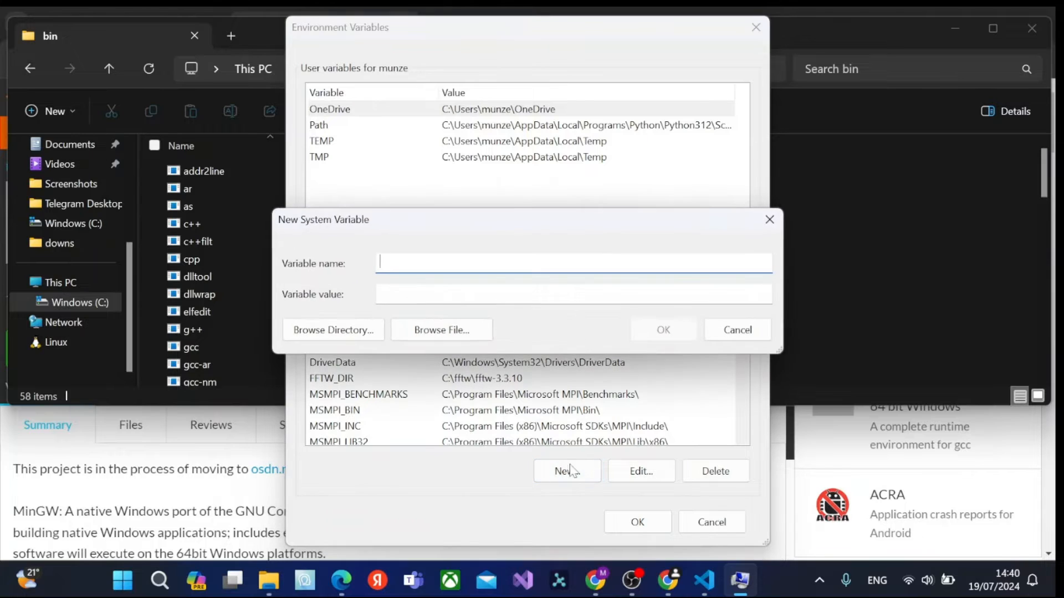
pyautogui.rightClick(380, 292)
pyautogui.click(421, 366)
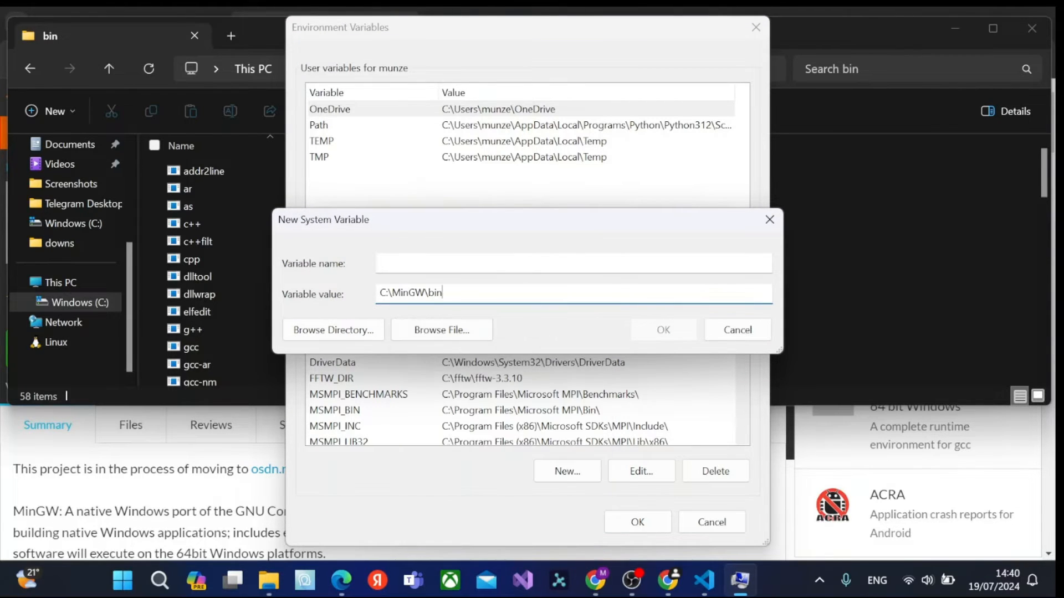
# Name the new system variable mingw, save it, and confirm the Environment Variables and System Properties dialogs.
pyautogui.click(388, 263)
pyautogui.write('MI')
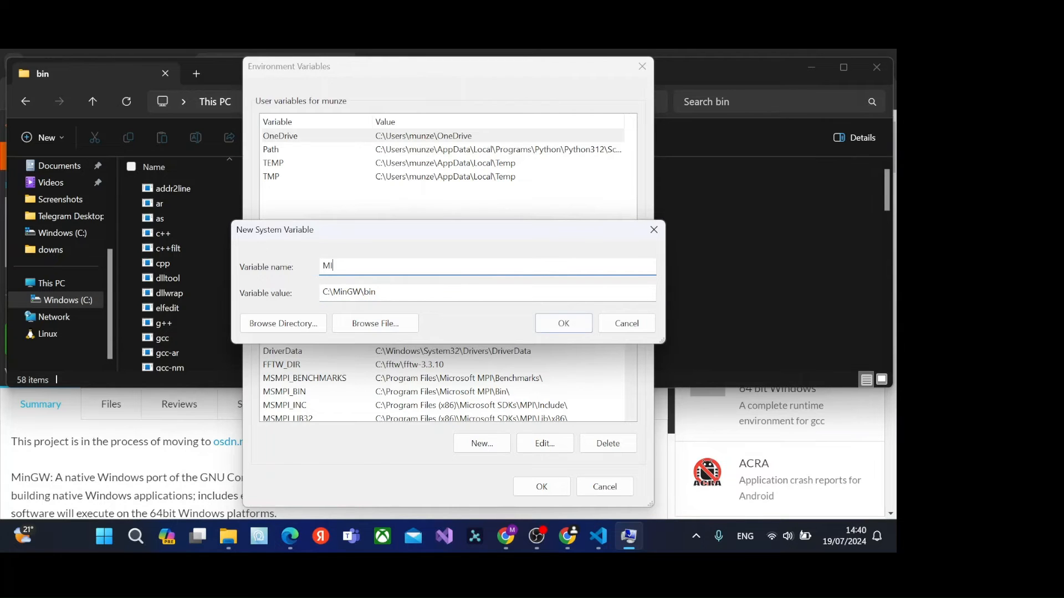
pyautogui.write('G')
pyautogui.press('BackSpace')
pyautogui.press('BackSpace')
pyautogui.press('BackSpace')
pyautogui.write('mingw')
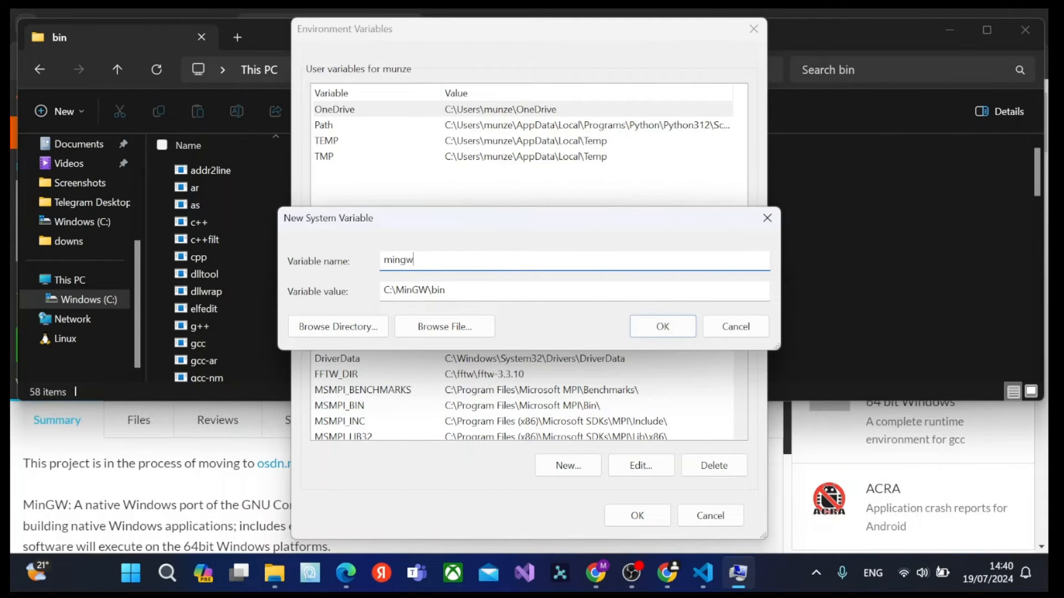
pyautogui.click(693, 329)
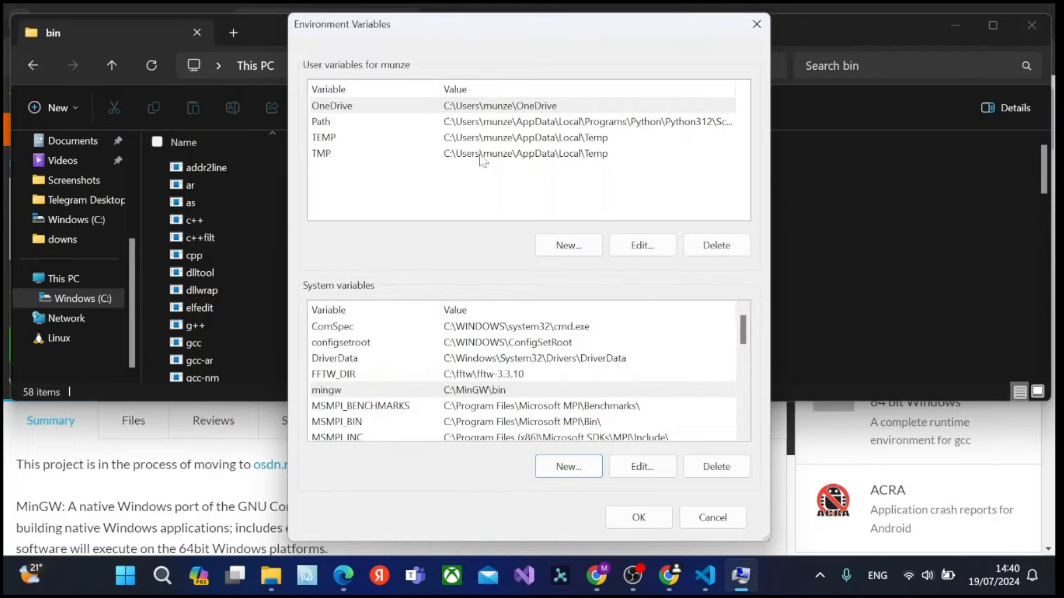
pyautogui.click(641, 523)
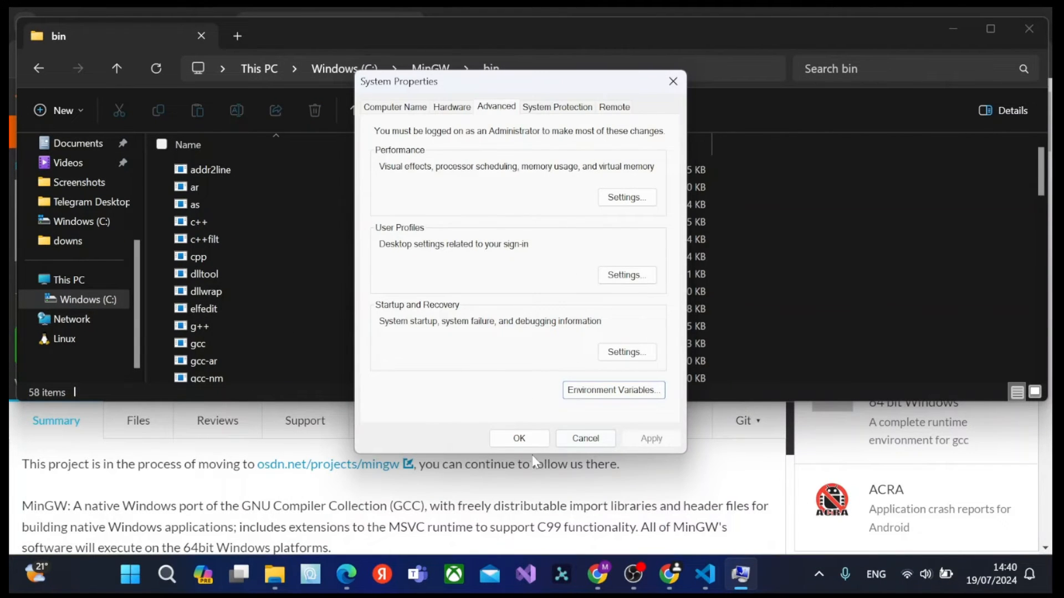
pyautogui.click(525, 439)
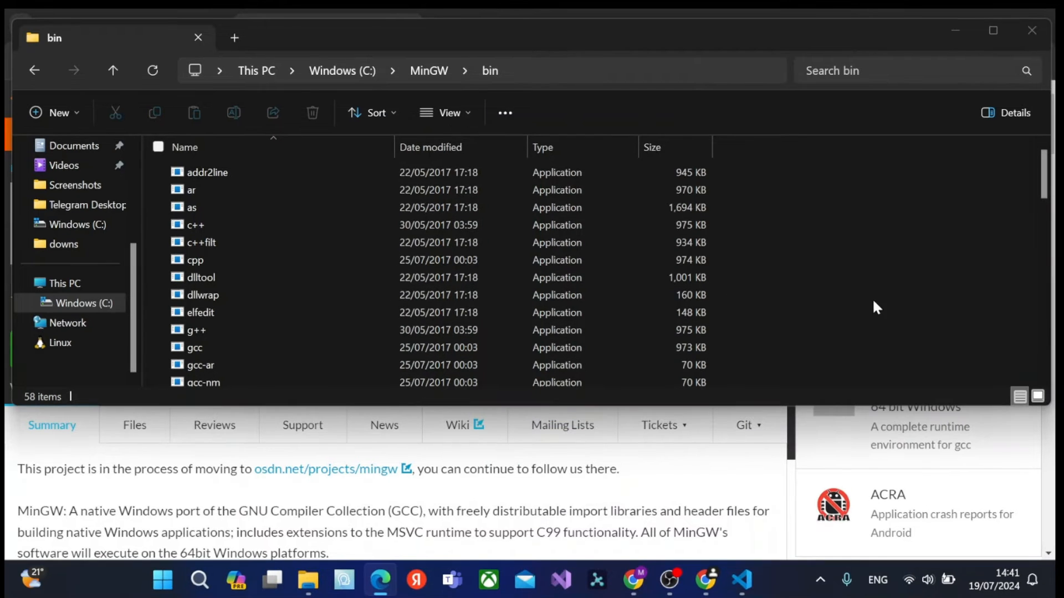
# Find the Command Prompt through Windows search and open it.
pyautogui.click(190, 582)
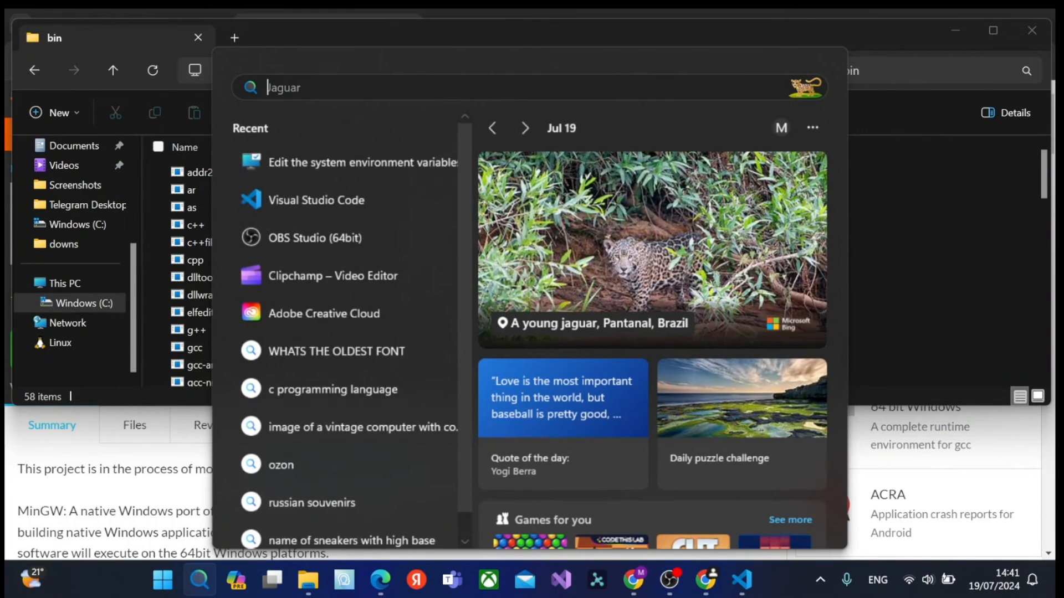
pyautogui.write('con')
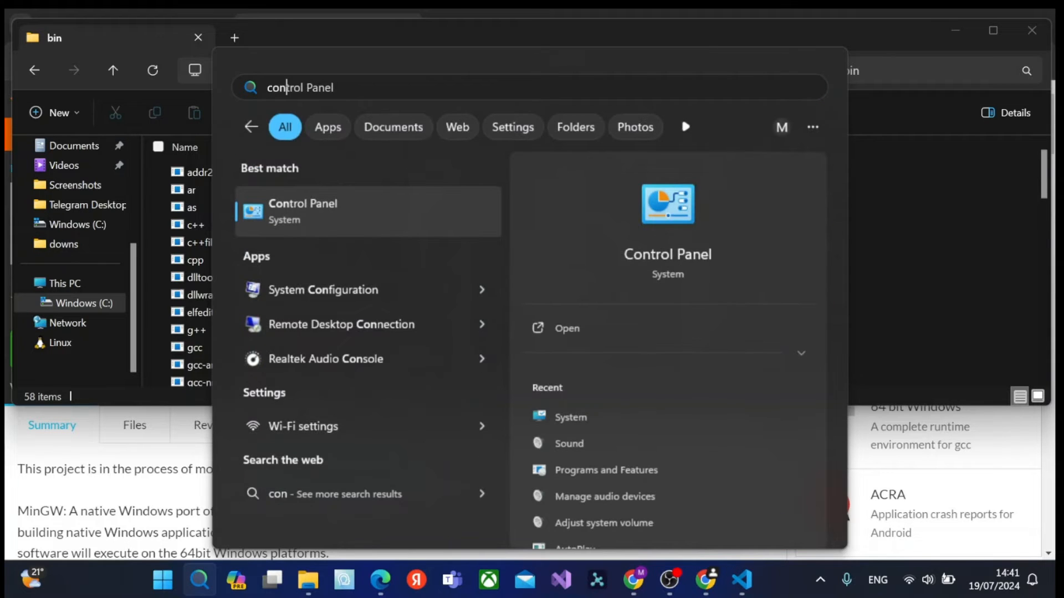
pyautogui.press('BackSpace')
pyautogui.write('md')
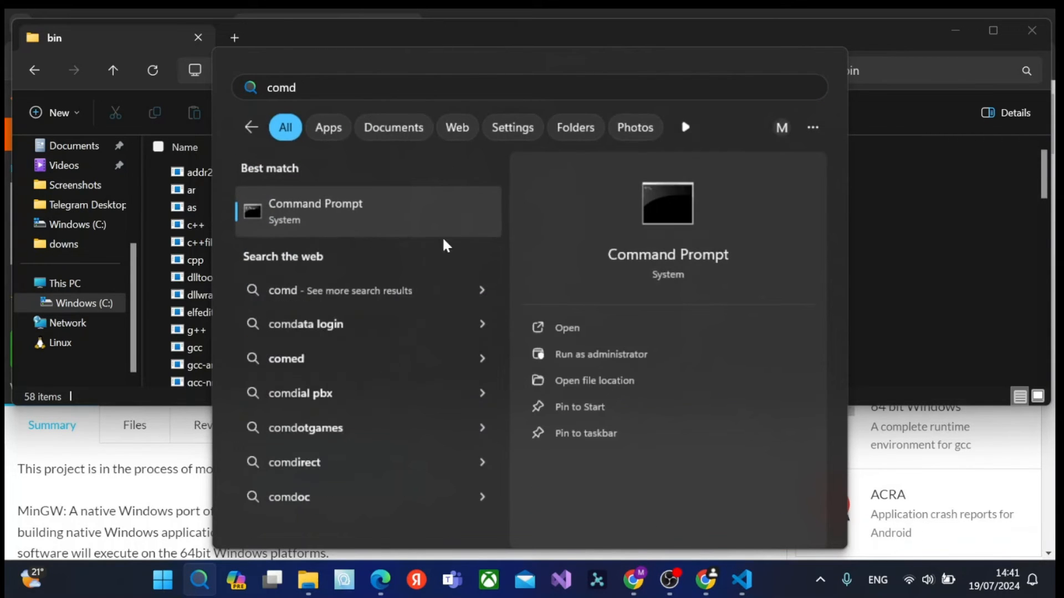
pyautogui.click(551, 331)
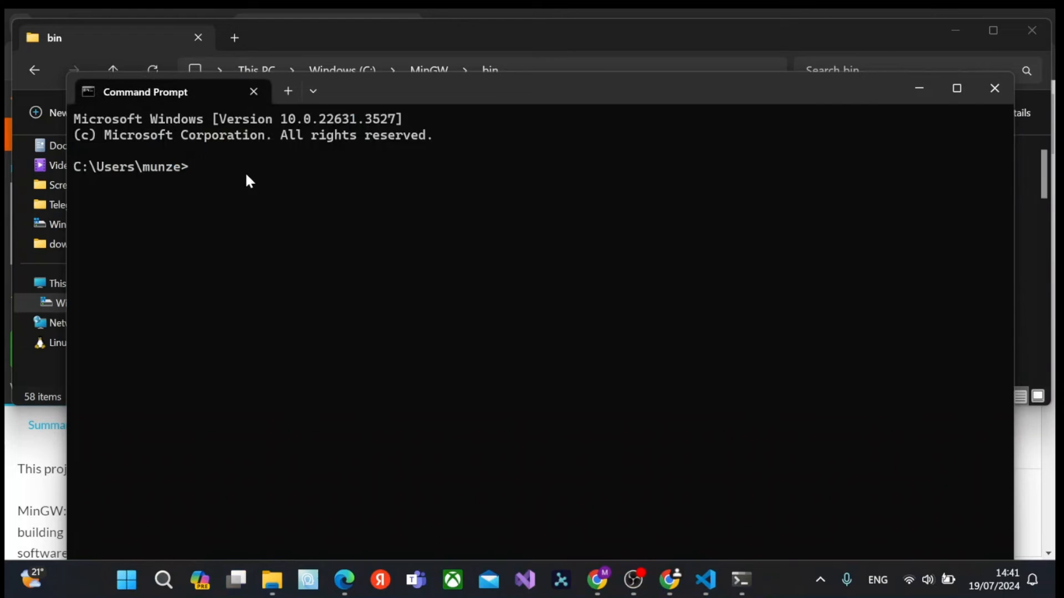
# Check the installed GCC compiler by running gcc --version.
pyautogui.write('gcc --version')
pyautogui.press('Return')
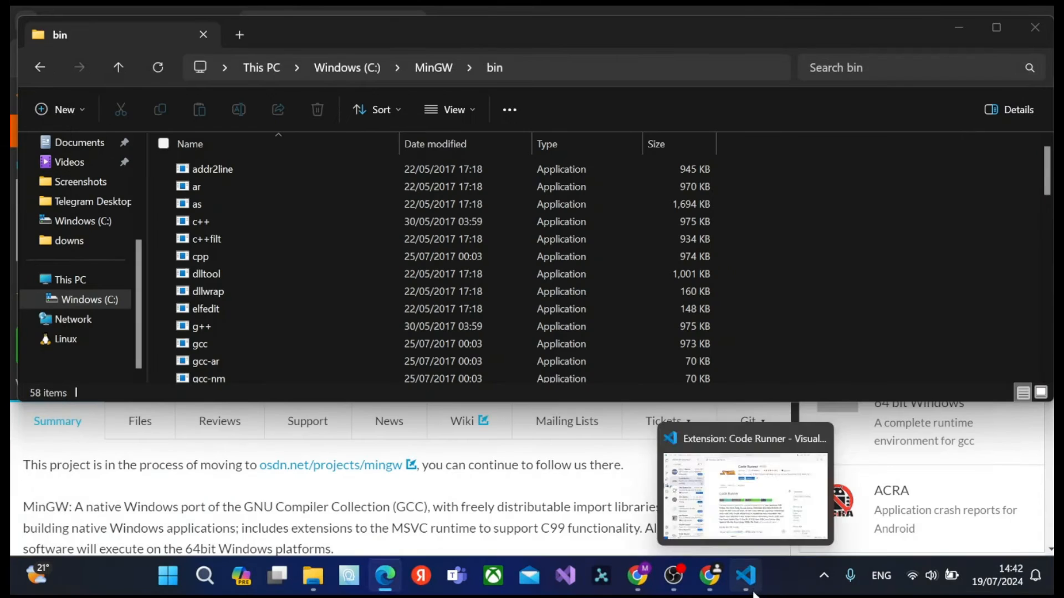
# Switch to Visual Studio Code and create a new file hello.c in Downloads, replacing the existing file of that name.
pyautogui.click(748, 581)
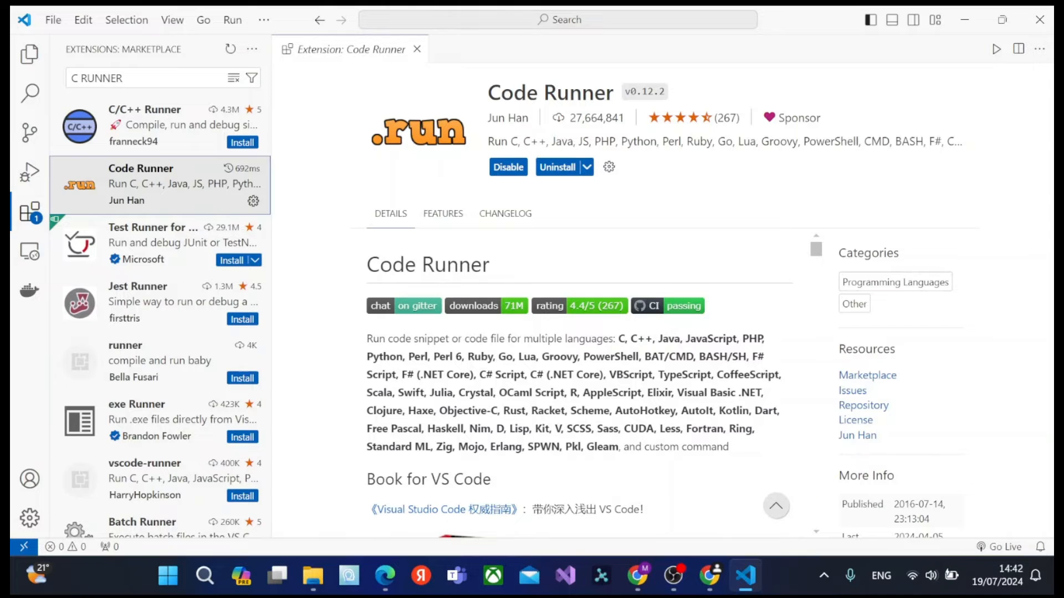
pyautogui.click(53, 20)
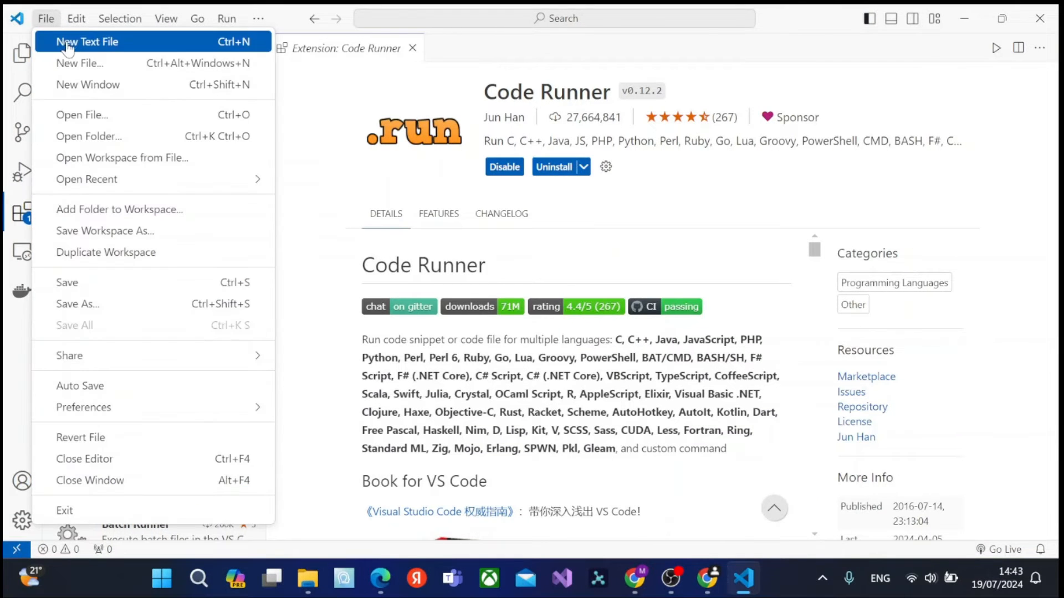
pyautogui.click(78, 62)
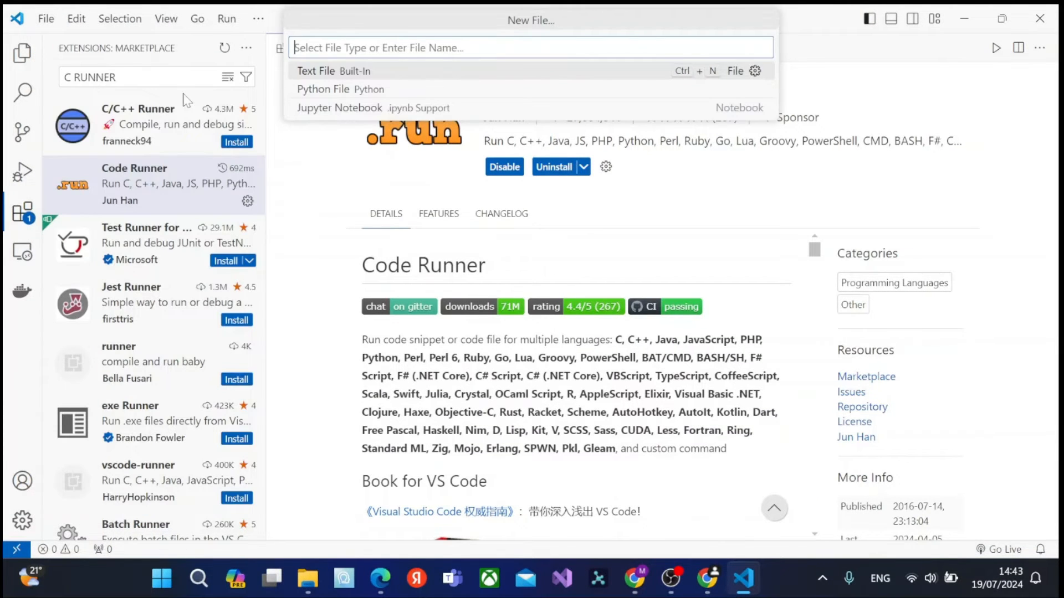
pyautogui.write('hello.c')
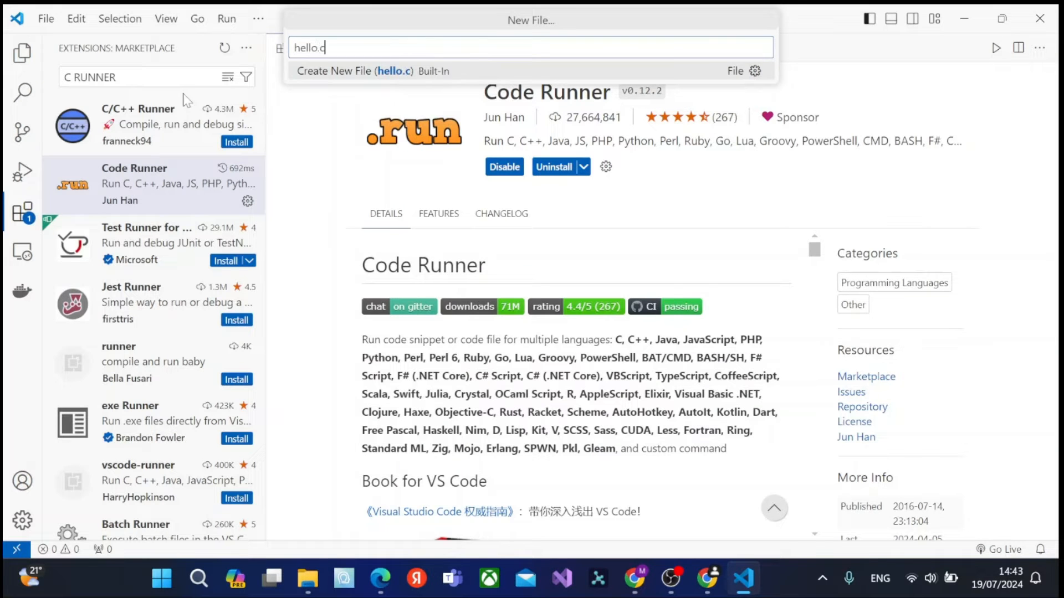
pyautogui.press('Return')
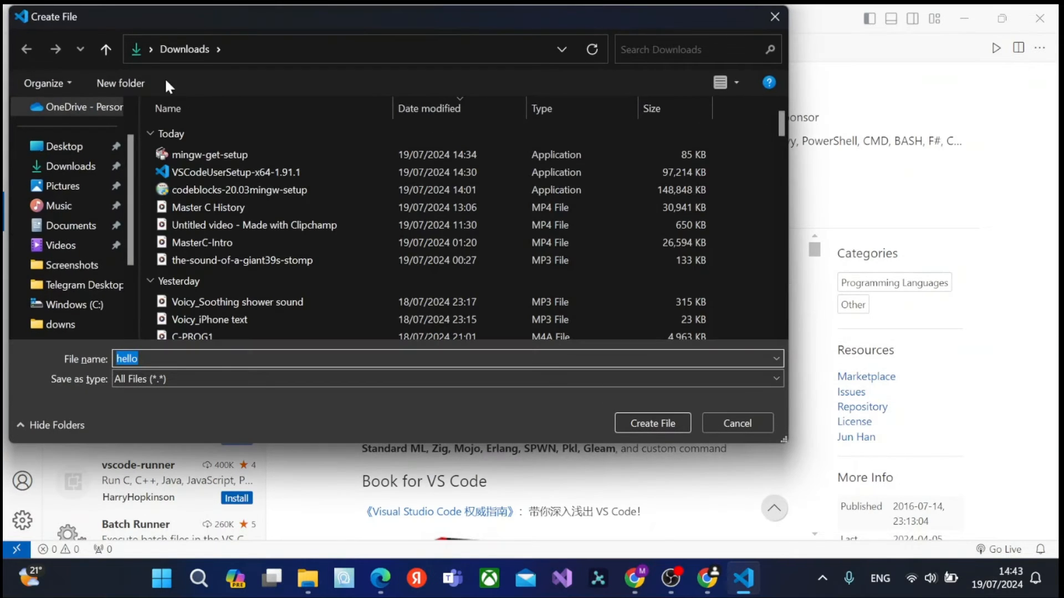
pyautogui.click(665, 424)
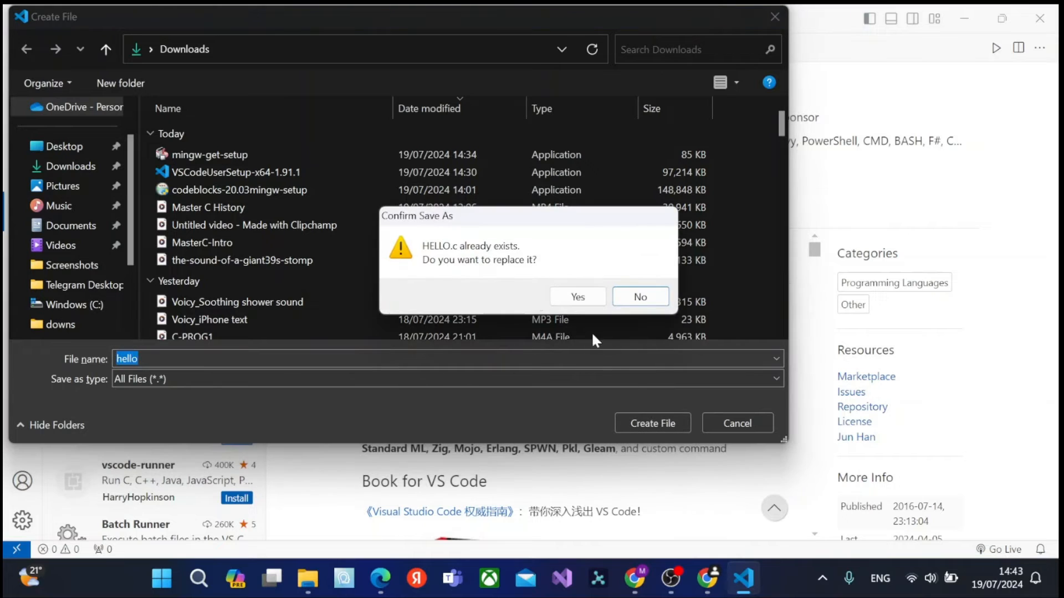
pyautogui.click(578, 299)
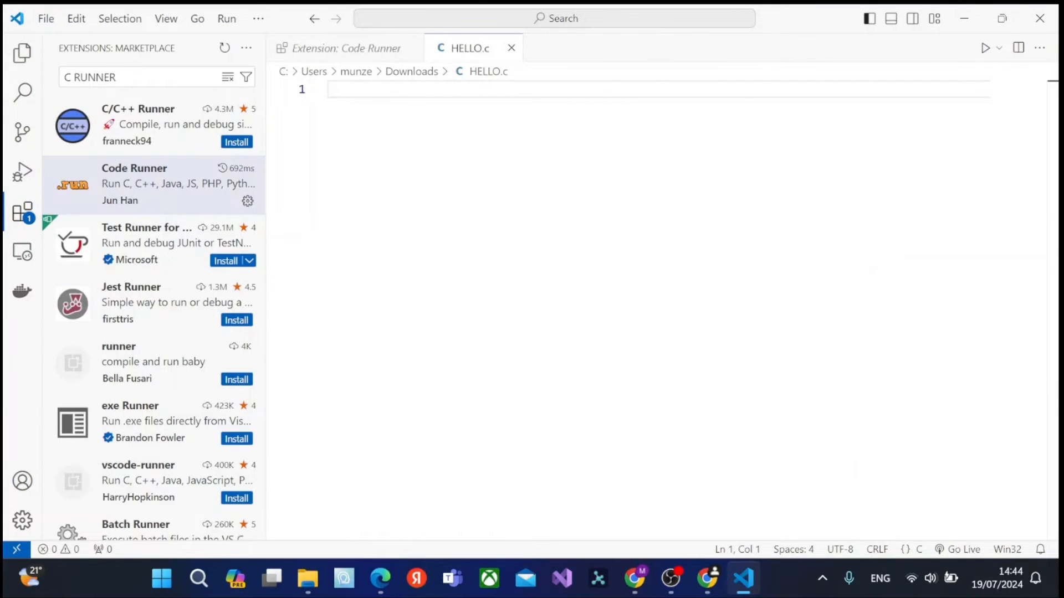
# Write #include <stdio.h> on the first line of HELLO.c.
pyautogui.write('#include ')
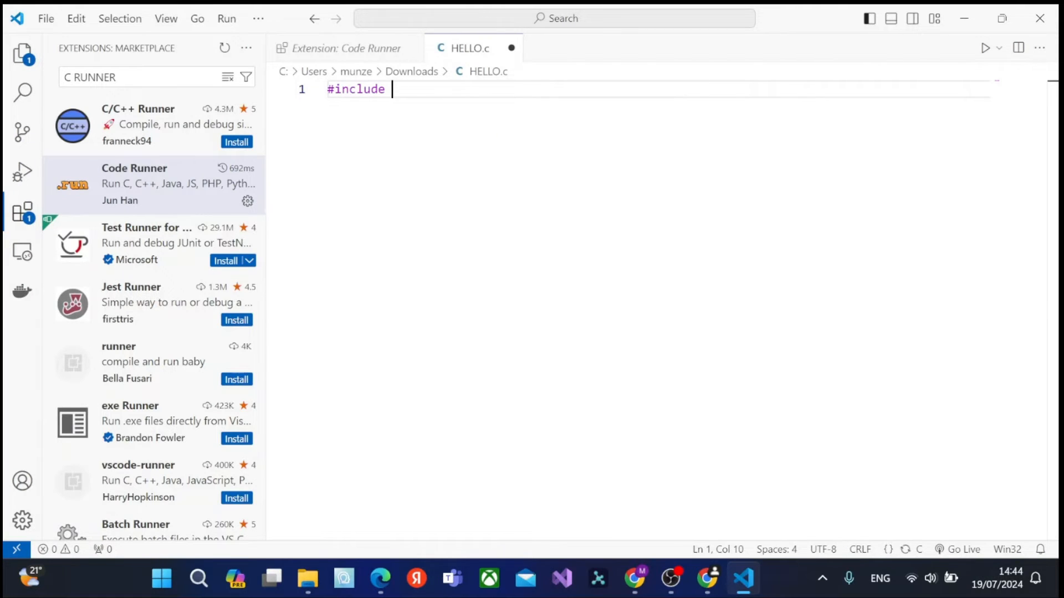
pyautogui.write('<stdio')
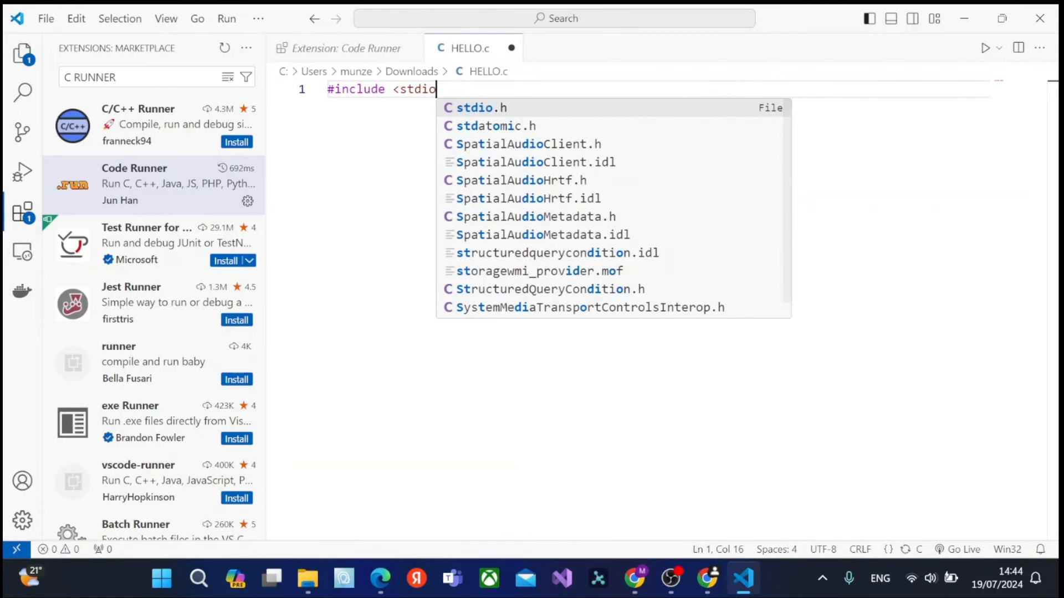
pyautogui.write('>')
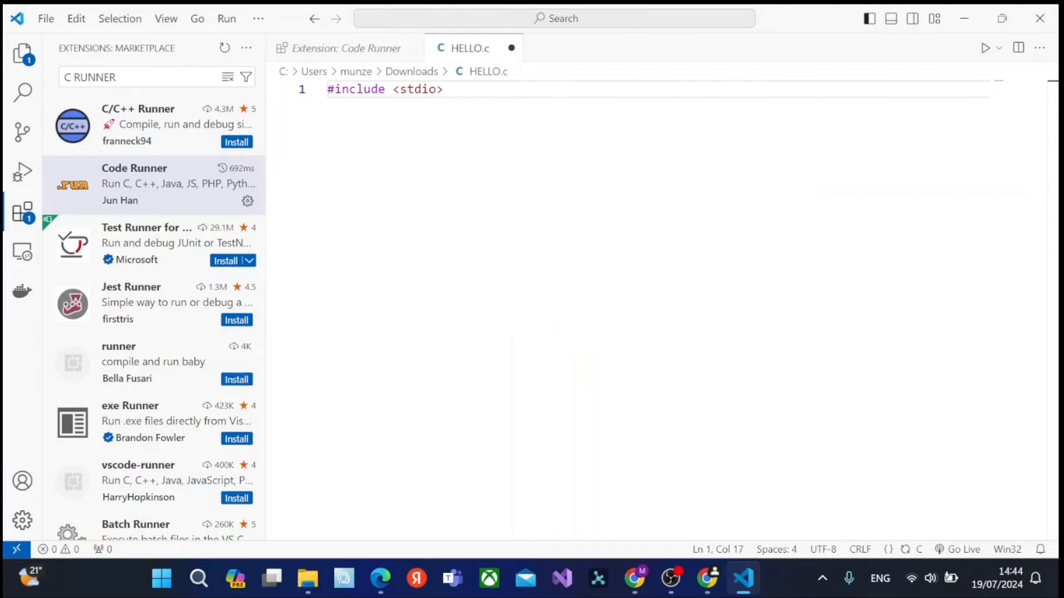
pyautogui.press('BackSpace')
pyautogui.write('.h>')
pyautogui.press('Return')
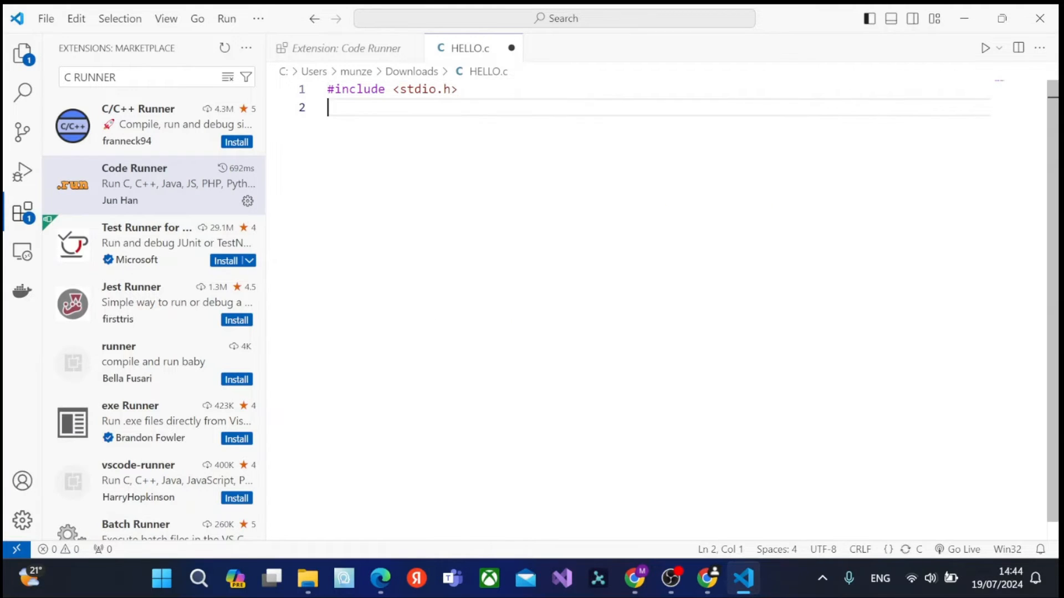
# Leave a blank line after the include and add an int main() function with an open body.
pyautogui.press('Return')
pyautogui.write('int main')
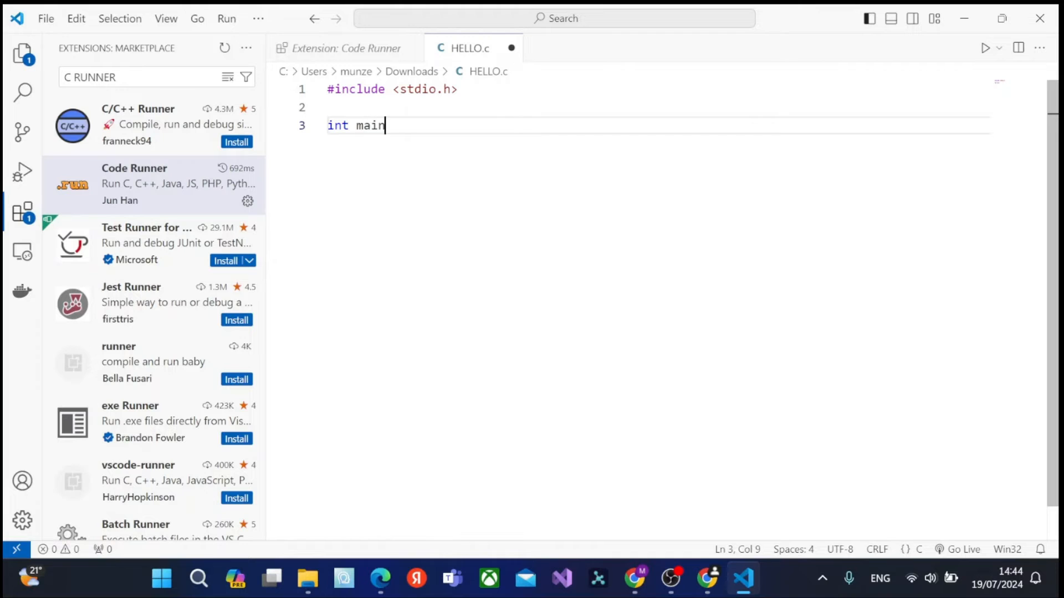
pyautogui.write('(){')
pyautogui.press('Return')
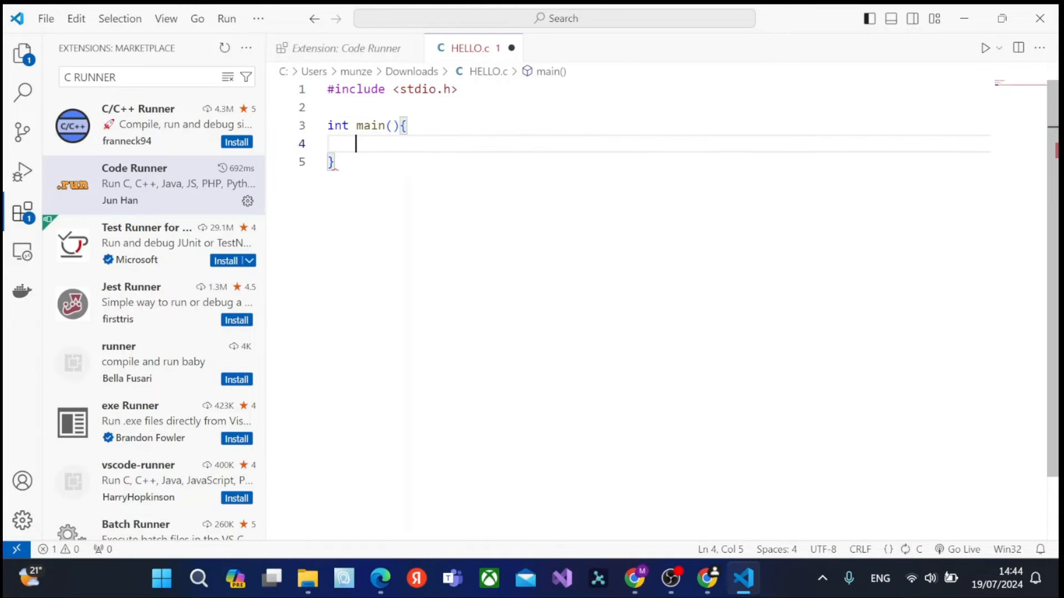
# Write the statement printf("Hello, Subscribe!"); inside the main function.
pyautogui.write('prinf')
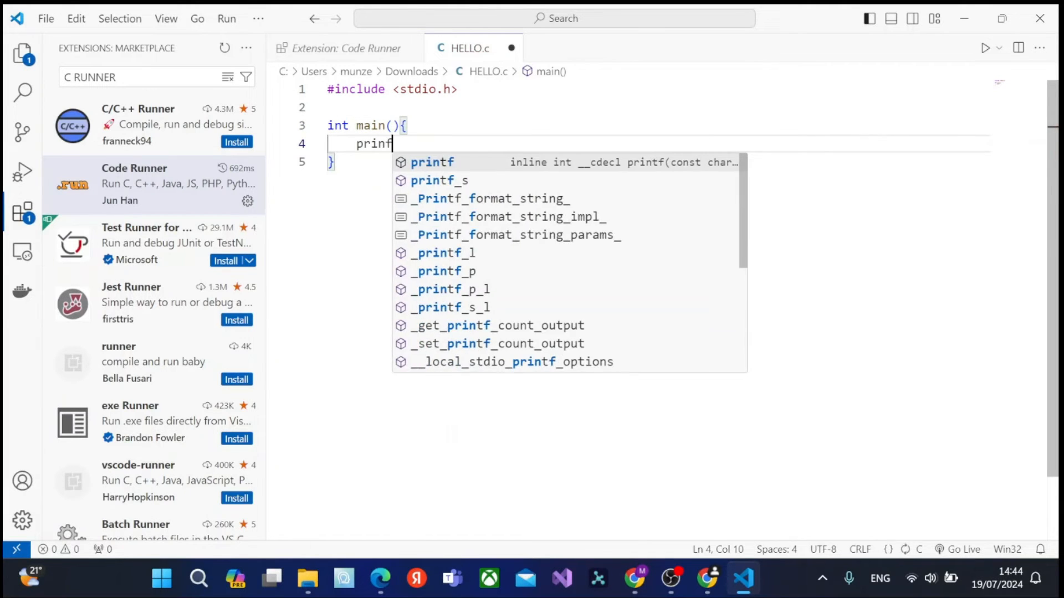
pyautogui.write('(')
pyautogui.press('BackSpace')
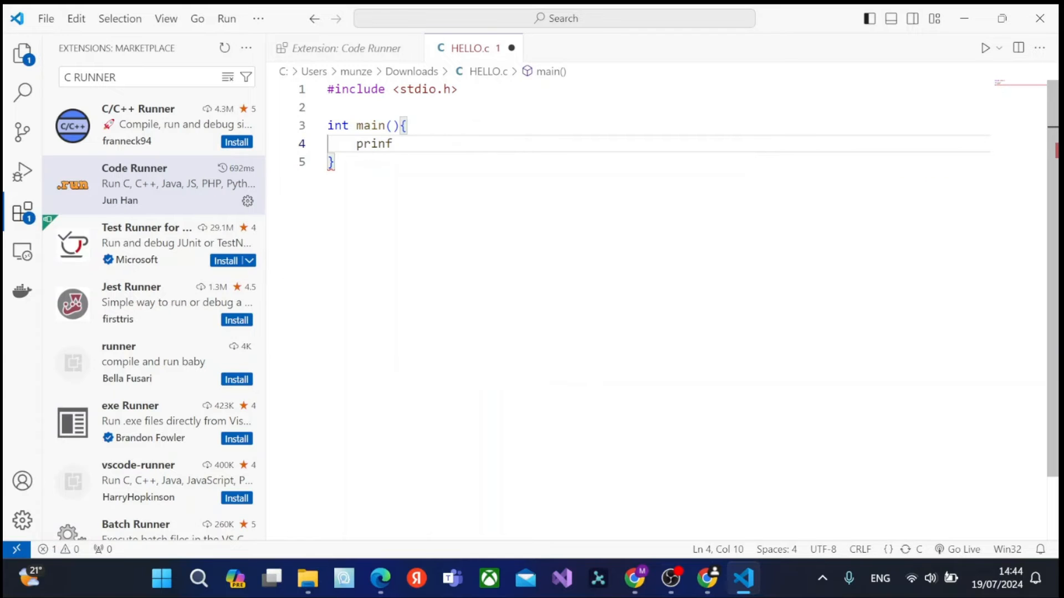
pyautogui.press('BackSpace')
pyautogui.write('tf(')
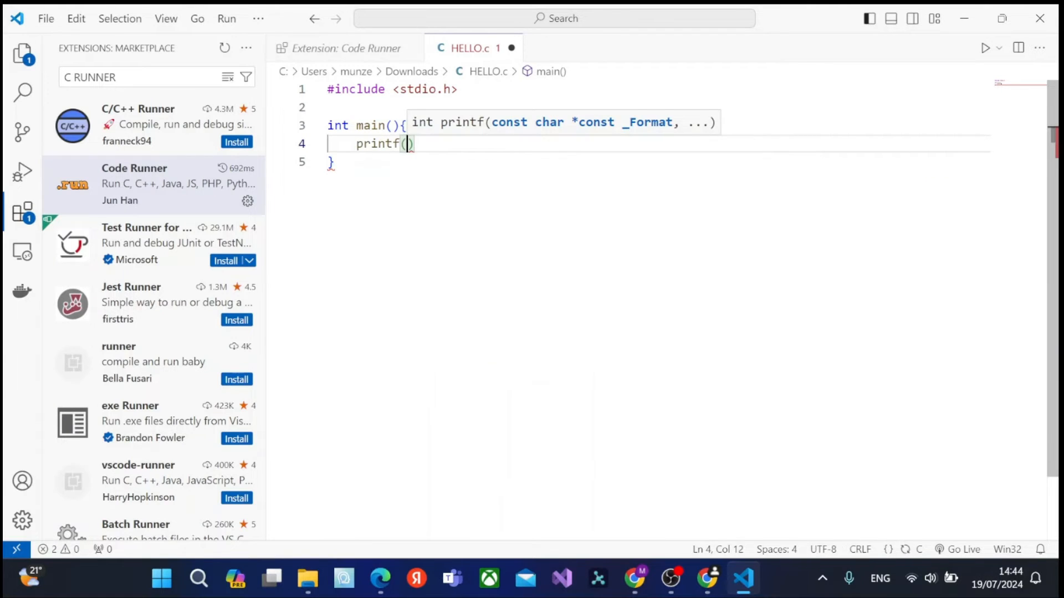
pyautogui.write('"Su')
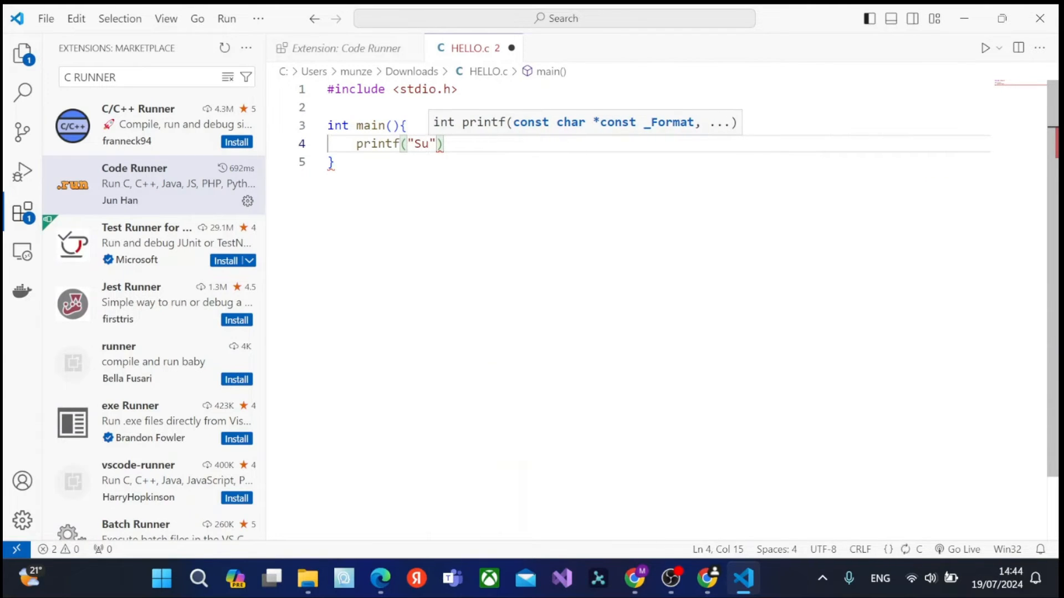
pyautogui.press('BackSpace')
pyautogui.press('BackSpace')
pyautogui.write('Hello, ')
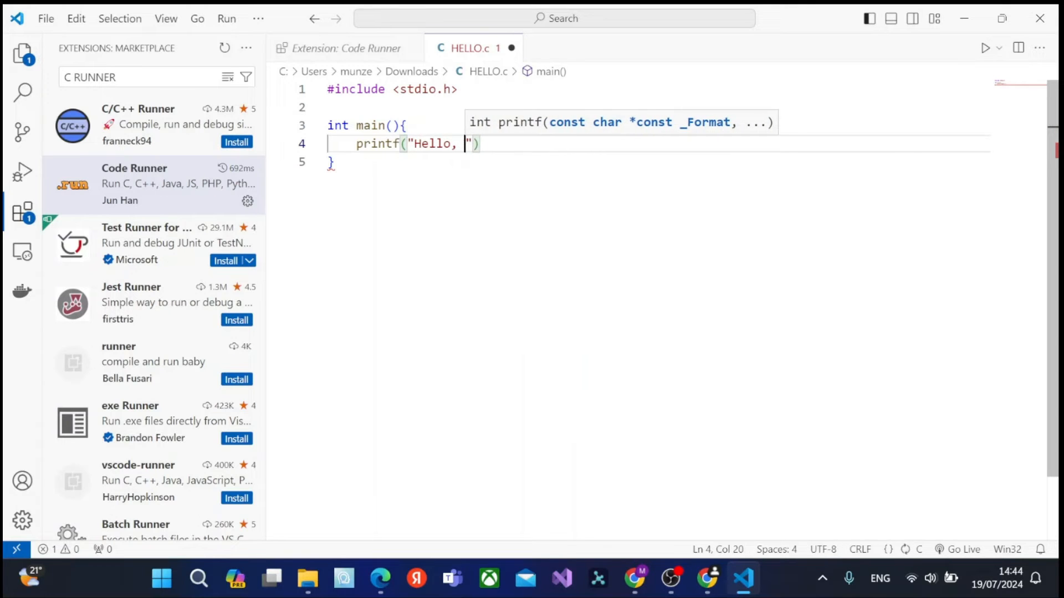
pyautogui.write('Subs')
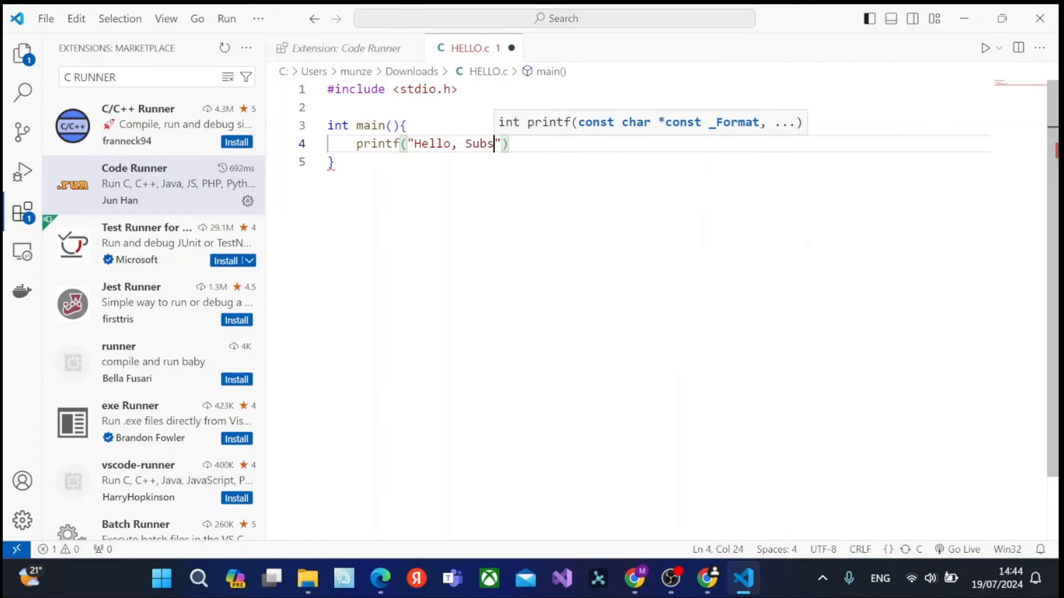
pyautogui.write('cribe')
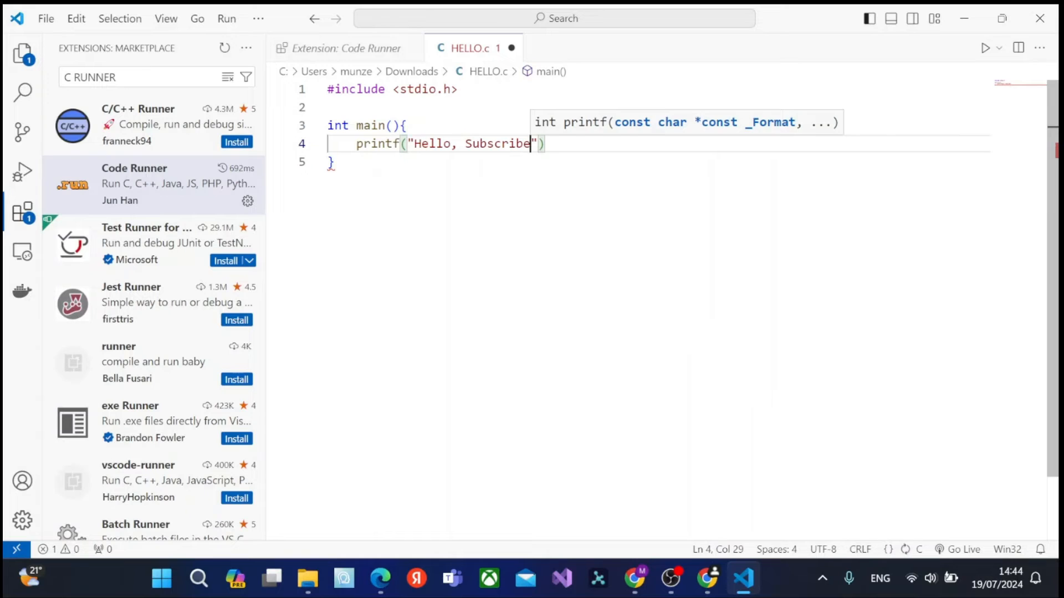
pyautogui.write('!')
pyautogui.press('Right')
pyautogui.press('Right')
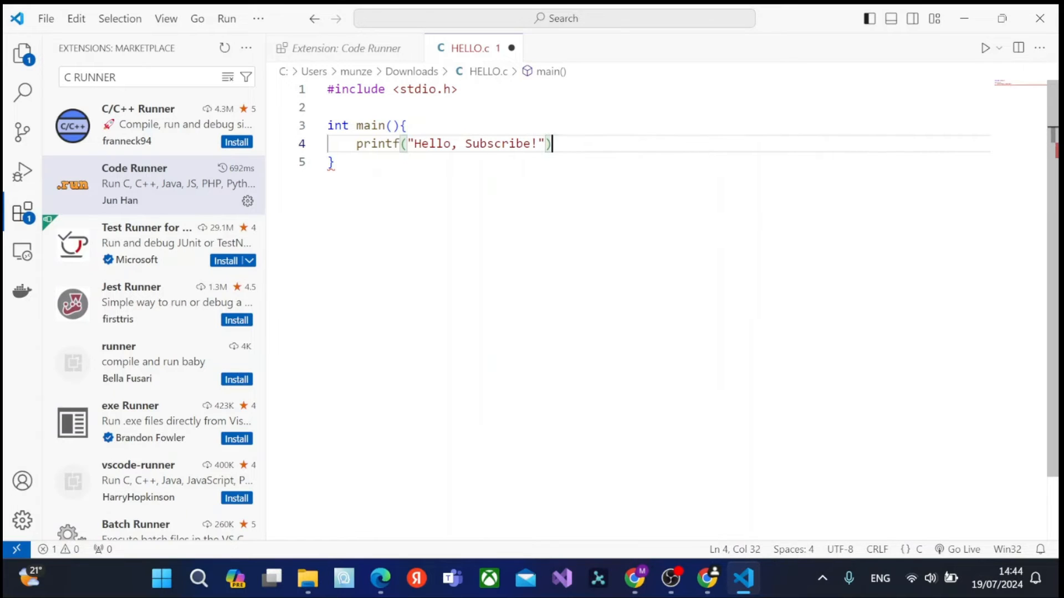
pyautogui.write(';')
# Add return 0; on a new line after the printf statement in main.
pyautogui.press('Return')
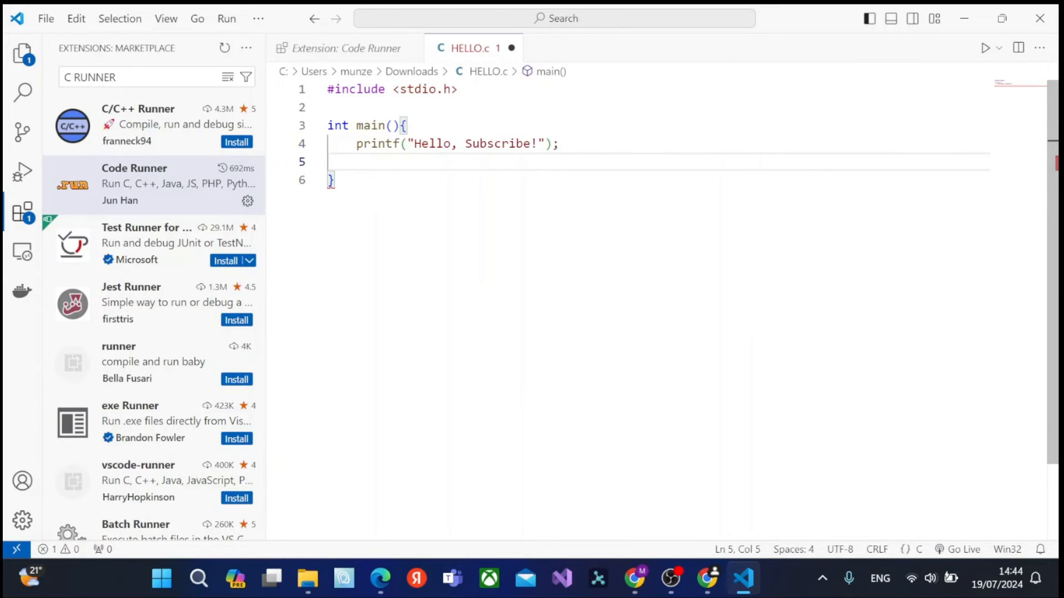
pyautogui.write('return 0;')
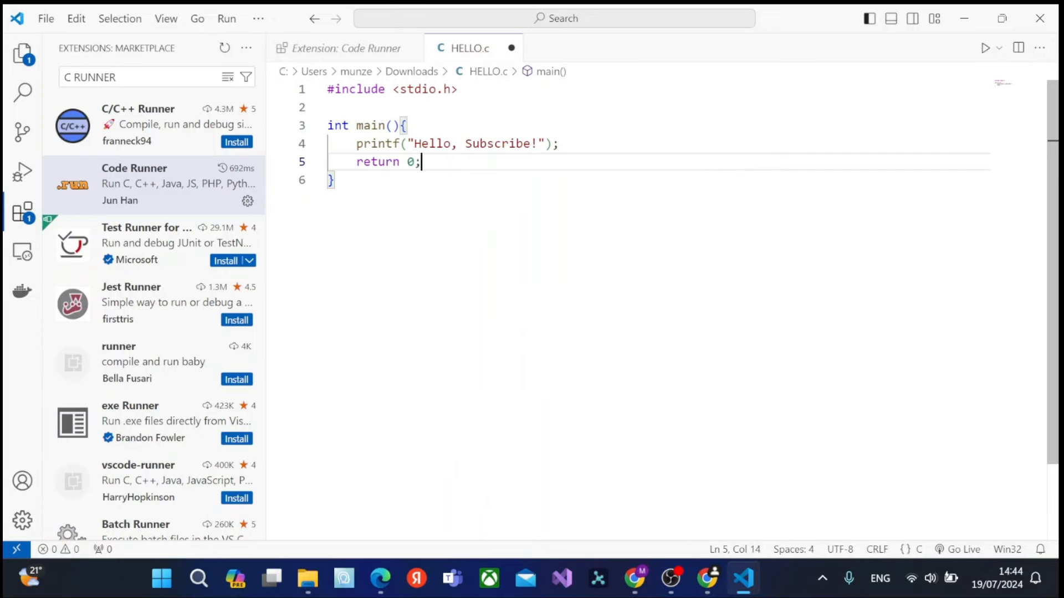
pyautogui.press('Down')
# Save HELLO.c, run the program, and dismiss the desktop notification.
pyautogui.hotkey('ctrl', 's')
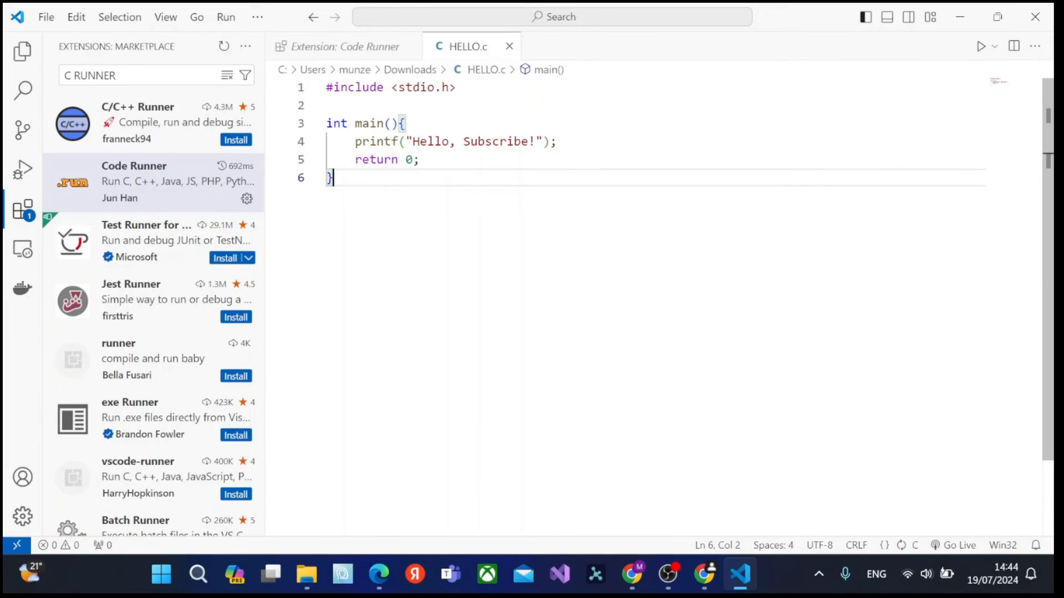
pyautogui.click(981, 47)
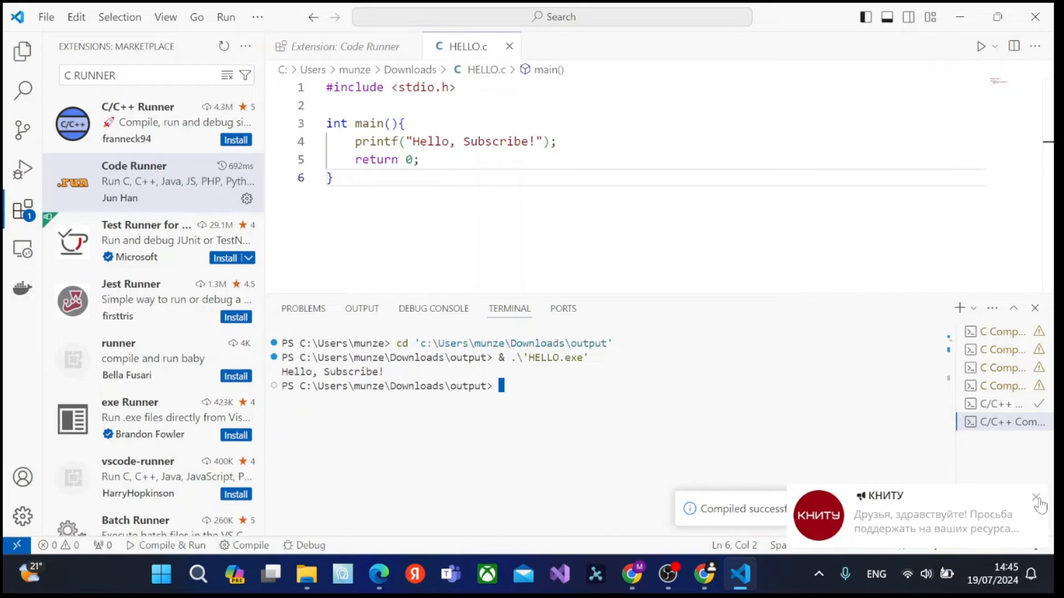
pyautogui.click(1036, 498)
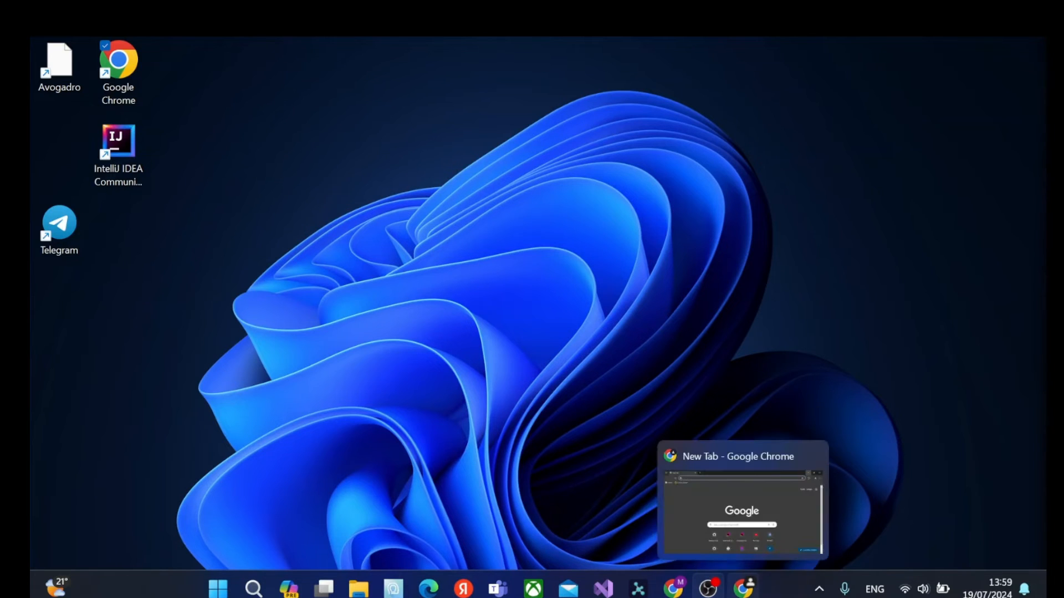
# Switch to Chrome, search the web for codeblocks, and open the Code::Blocks download page on SourceForge.
pyautogui.click(744, 587)
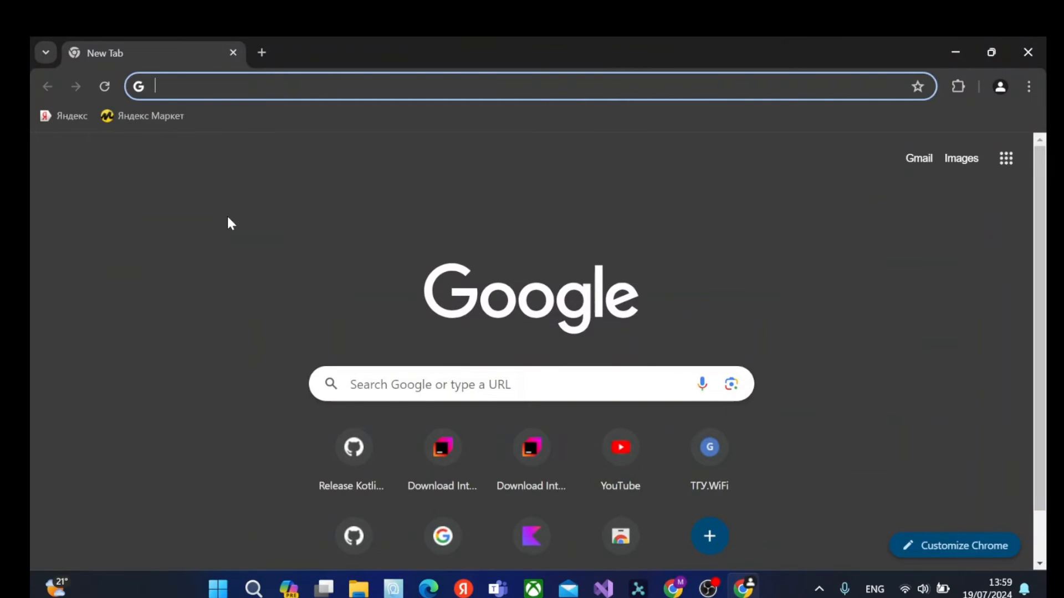
pyautogui.write('eblocks')
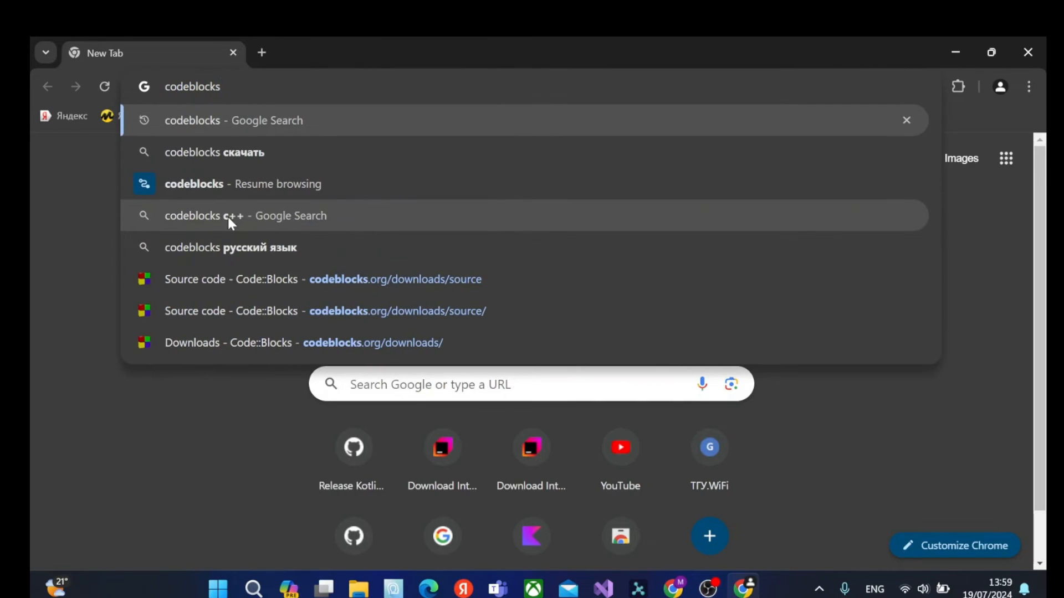
pyautogui.press('Return')
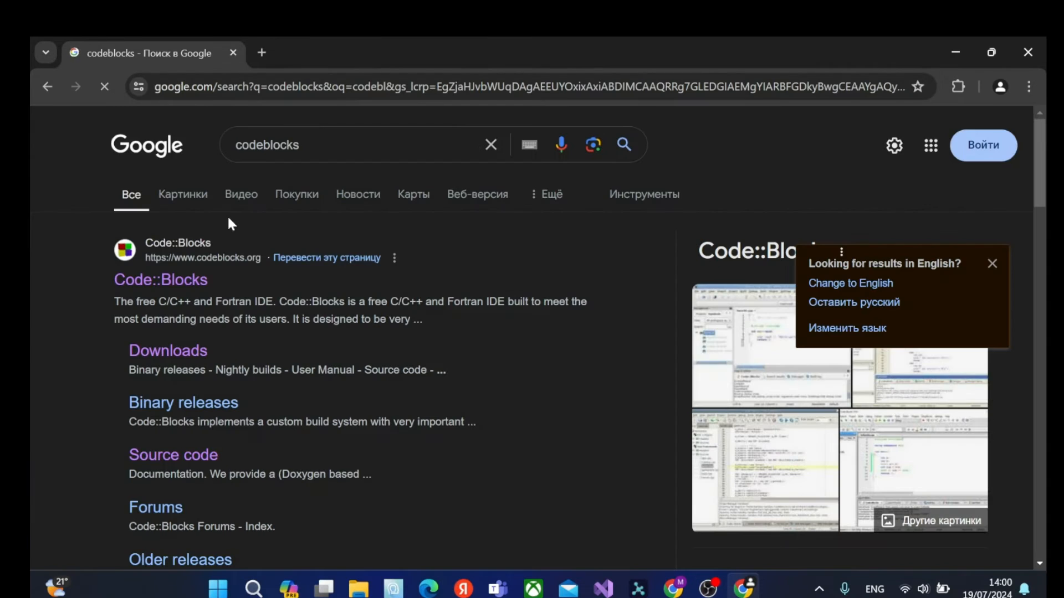
pyautogui.scroll(-5, 327, 347)
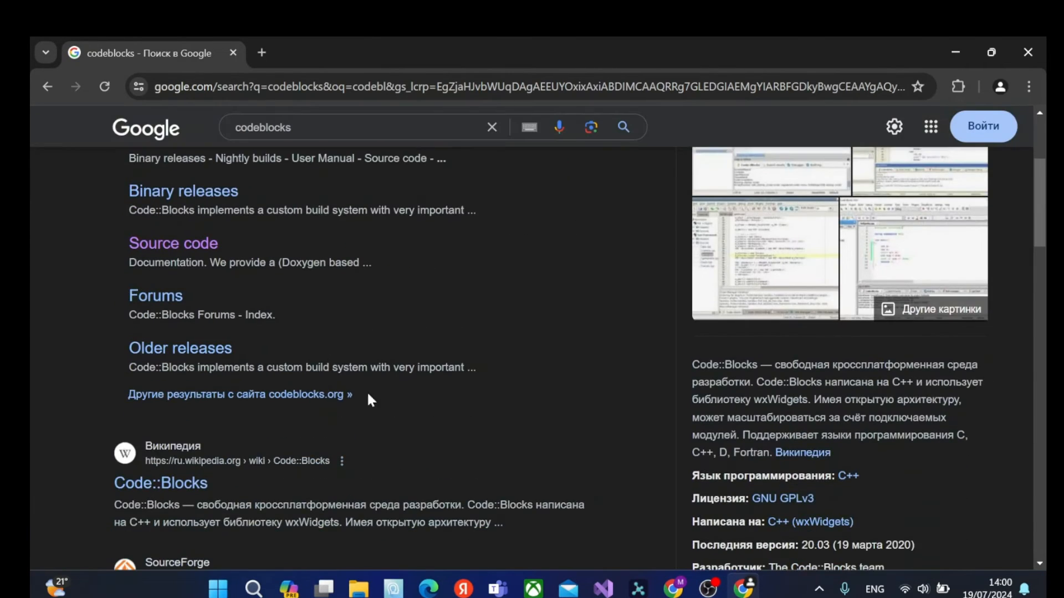
pyautogui.scroll(-8, 221, 297)
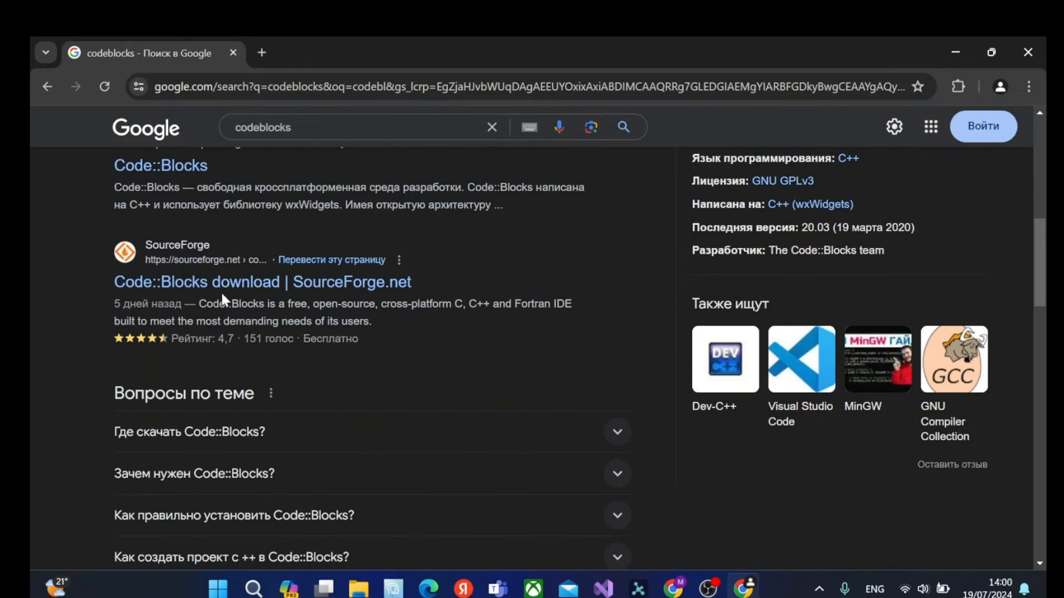
pyautogui.scroll(6, 334, 344)
pyautogui.scroll(2, 336, 345)
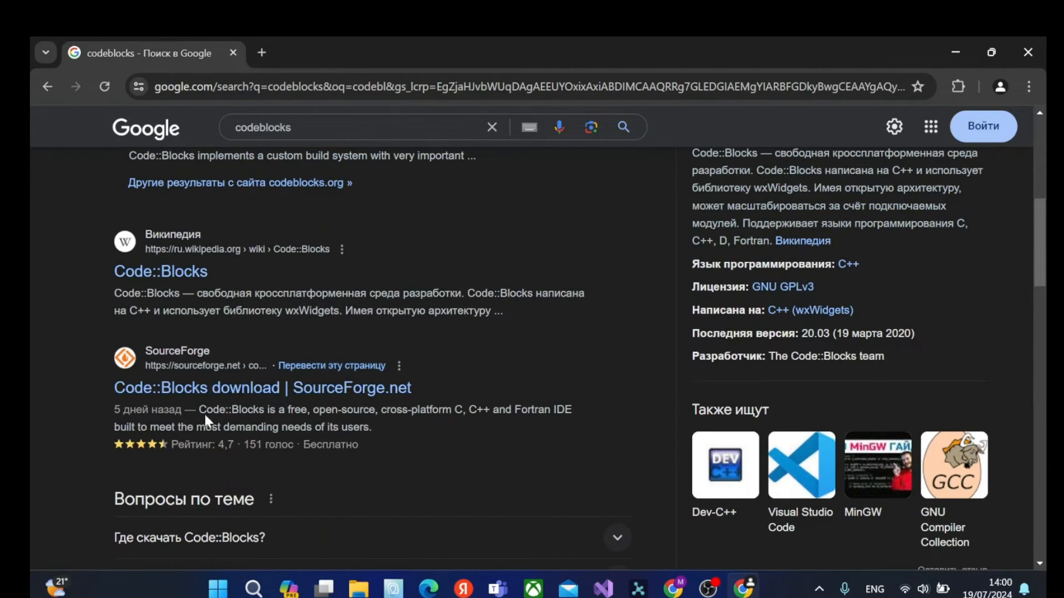
pyautogui.click(204, 389)
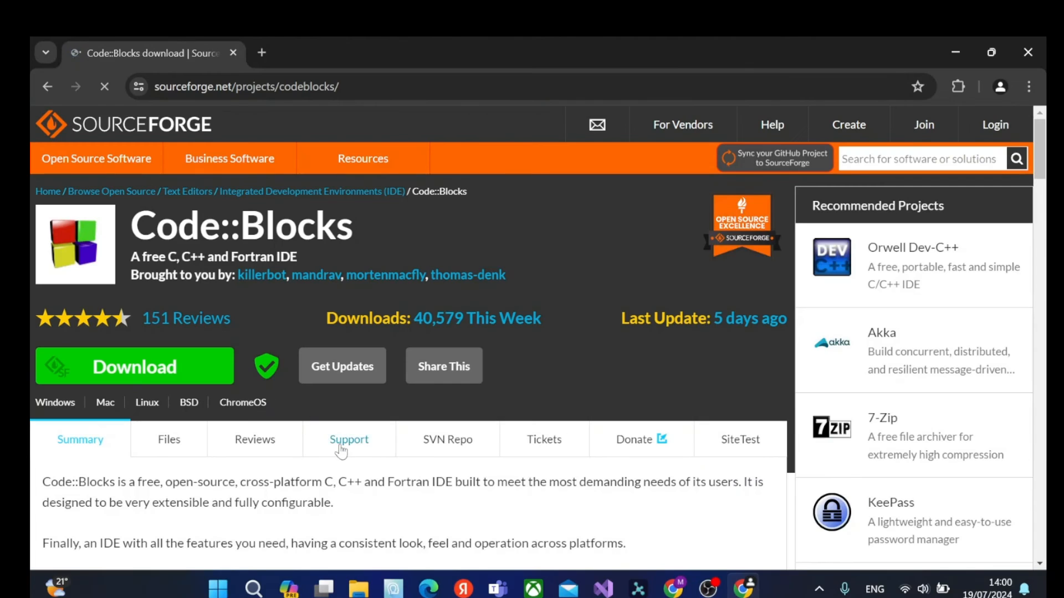
# Download the Code::Blocks installer from the SourceForge project page and show the finished download in its folder.
pyautogui.scroll(-2, 249, 433)
pyautogui.scroll(2, 167, 377)
pyautogui.scroll(-7, 252, 397)
pyautogui.scroll(8, 248, 390)
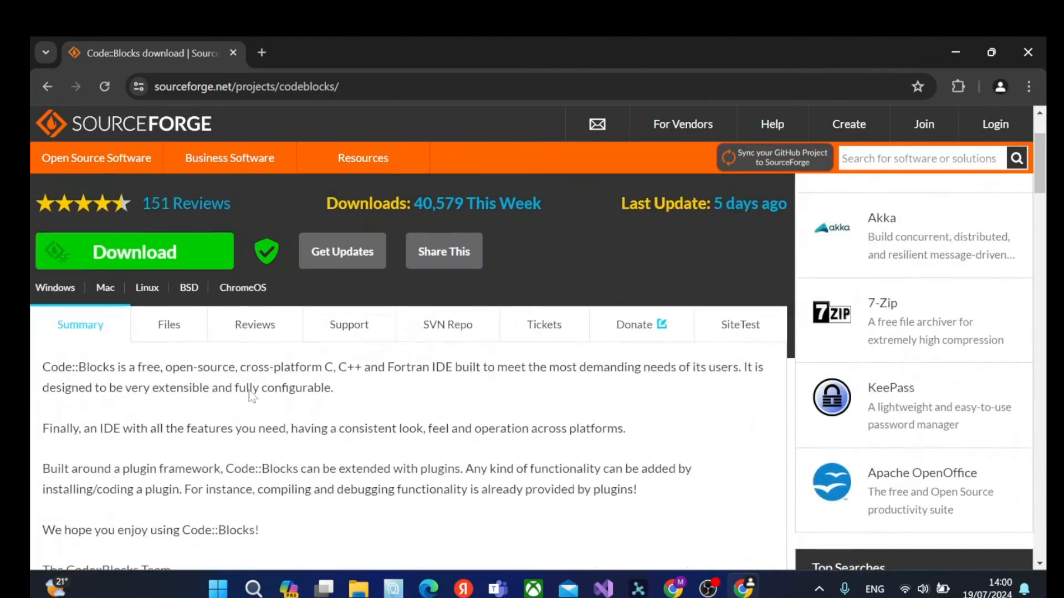
pyautogui.click(187, 359)
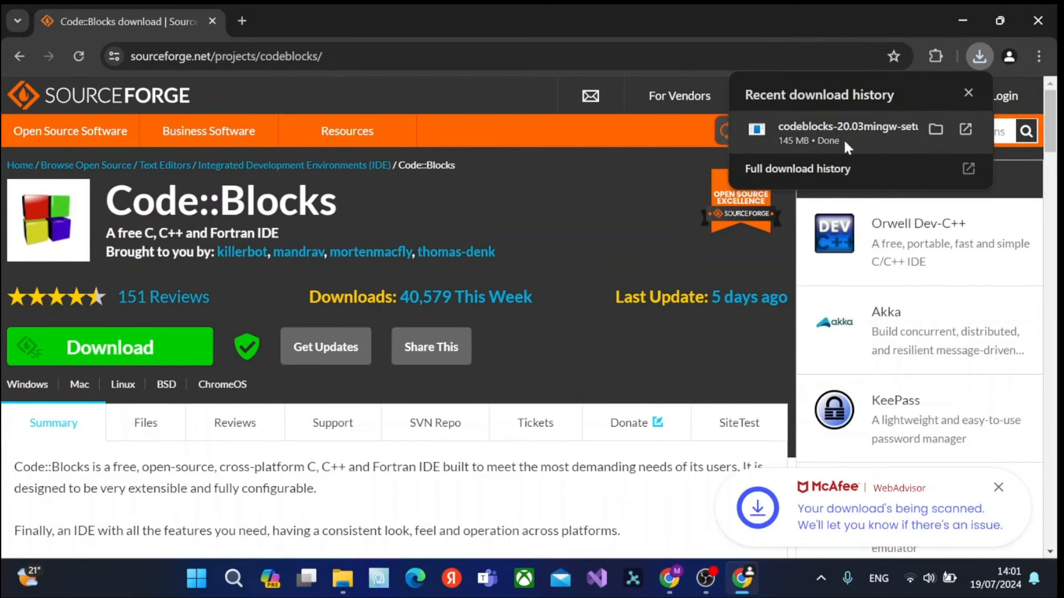
pyautogui.moveTo(900, 130)
pyautogui.click(936, 129)
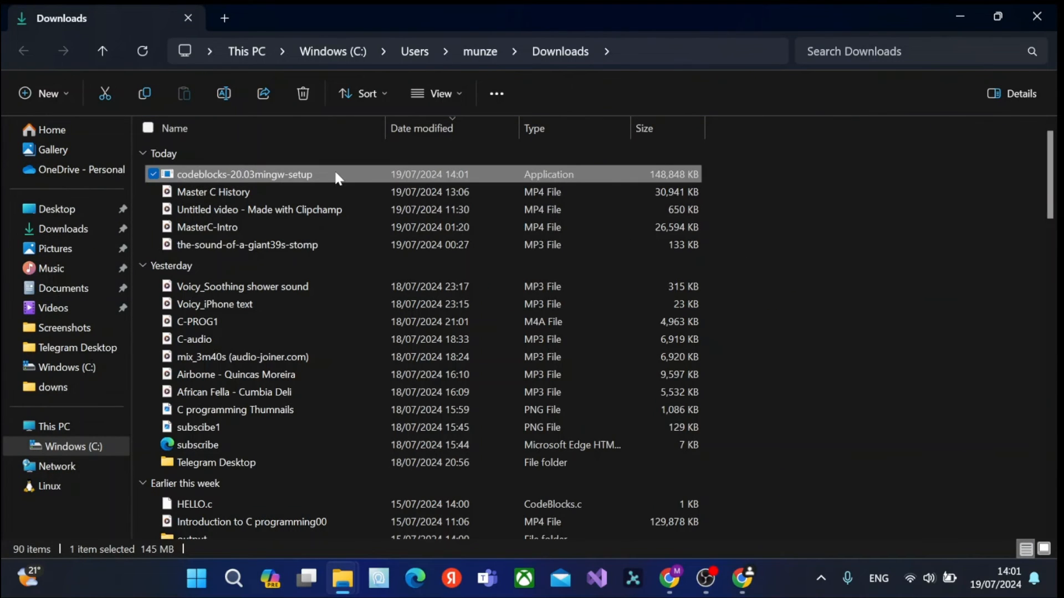
# Run codeblocks-20.03mingw-setup, accept the license, and install the full component set to C:\Program Files\CodeBlocks.
pyautogui.doubleClick(338, 176)
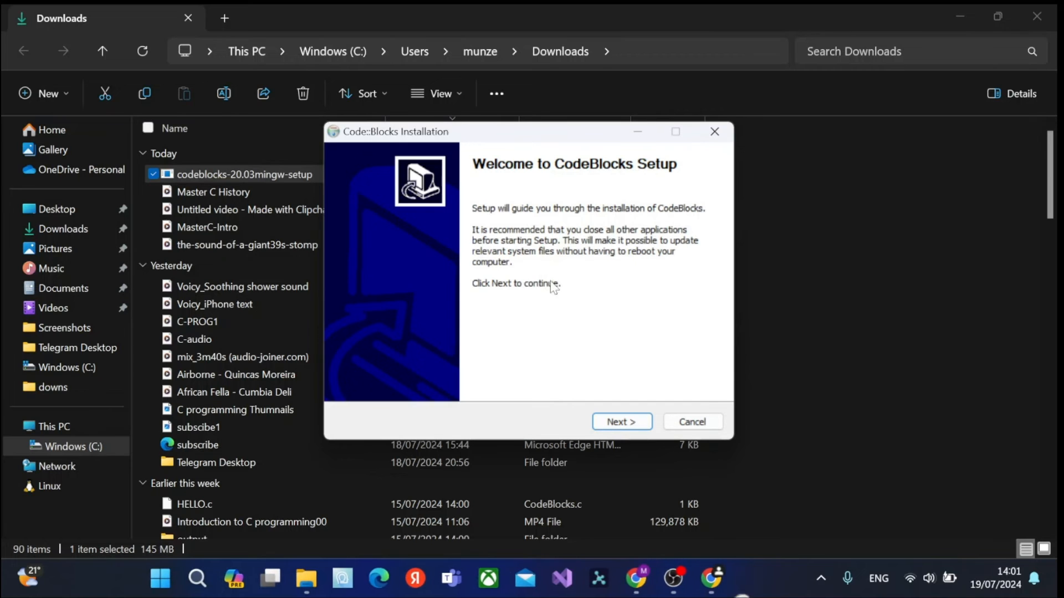
pyautogui.click(619, 423)
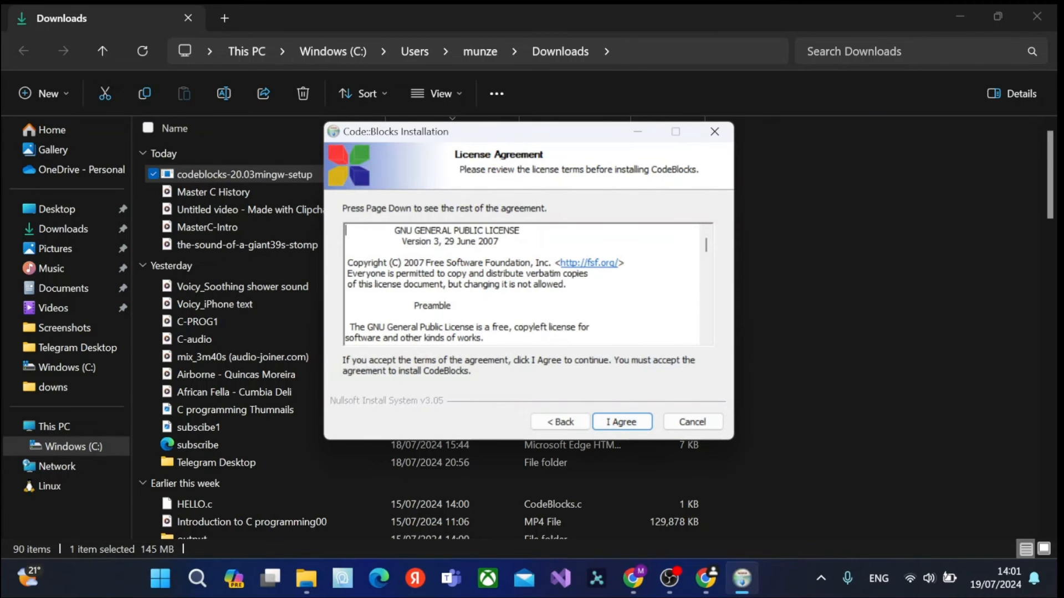
pyautogui.scroll(-12, 590, 371)
pyautogui.click(610, 424)
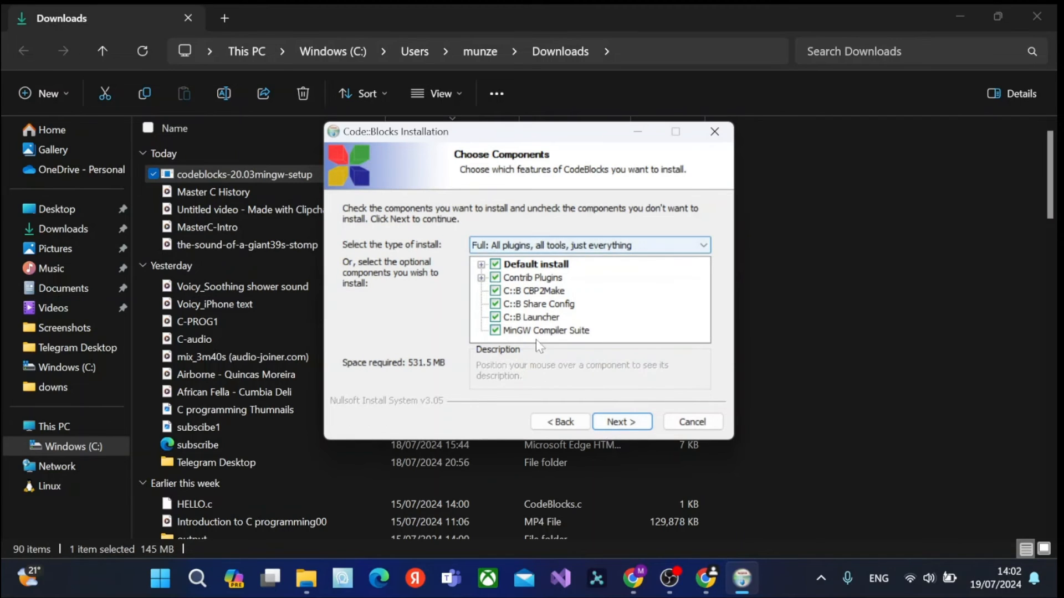
pyautogui.click(617, 422)
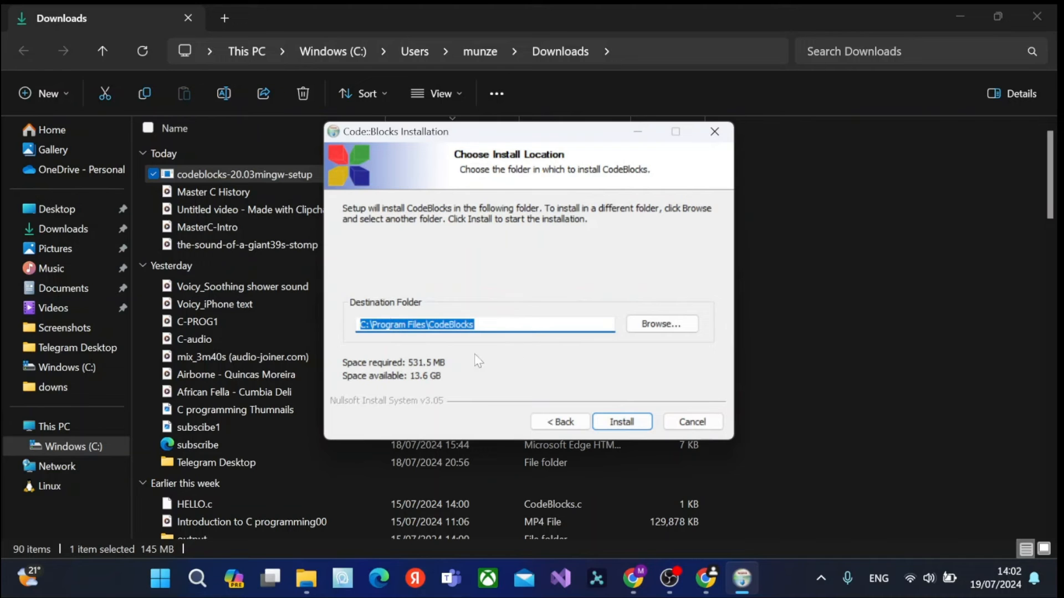
pyautogui.click(613, 422)
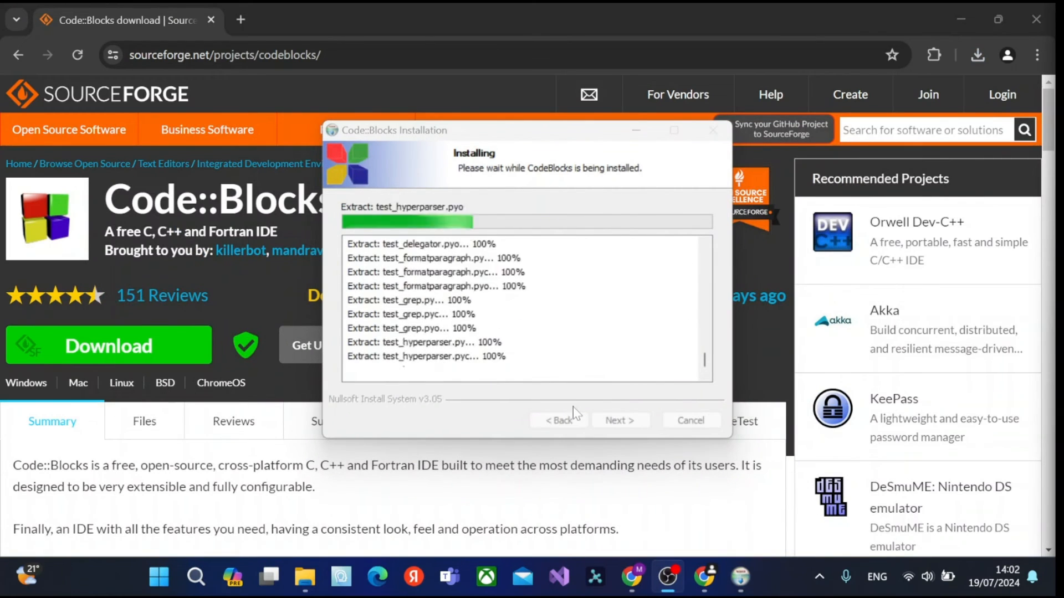
# Clear the pending desktop notifications and complete the Code::Blocks setup, choosing to run the program immediately.
pyautogui.click(1025, 577)
pyautogui.click(1005, 31)
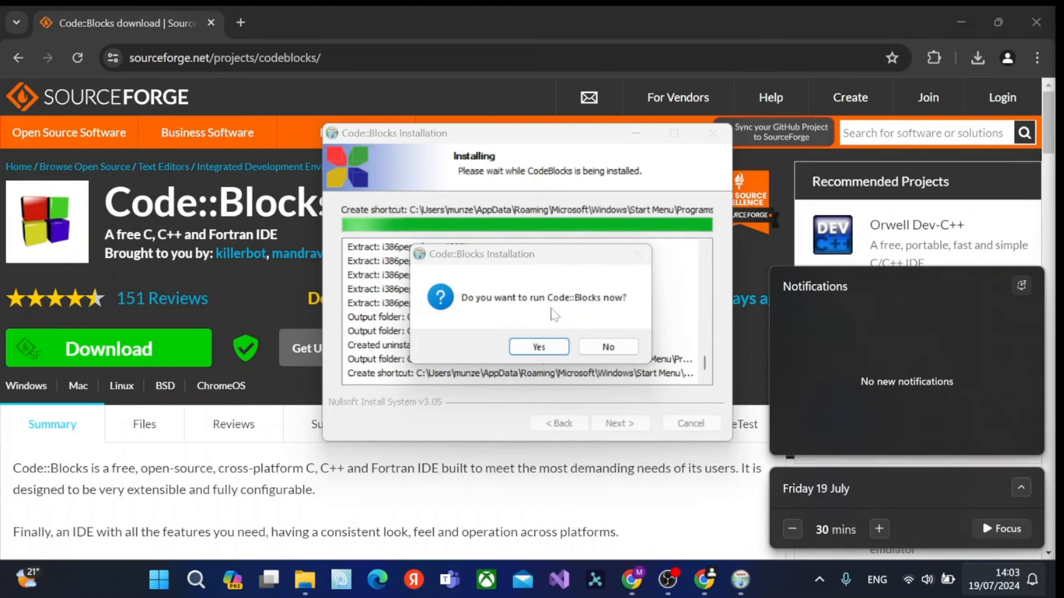
pyautogui.click(538, 347)
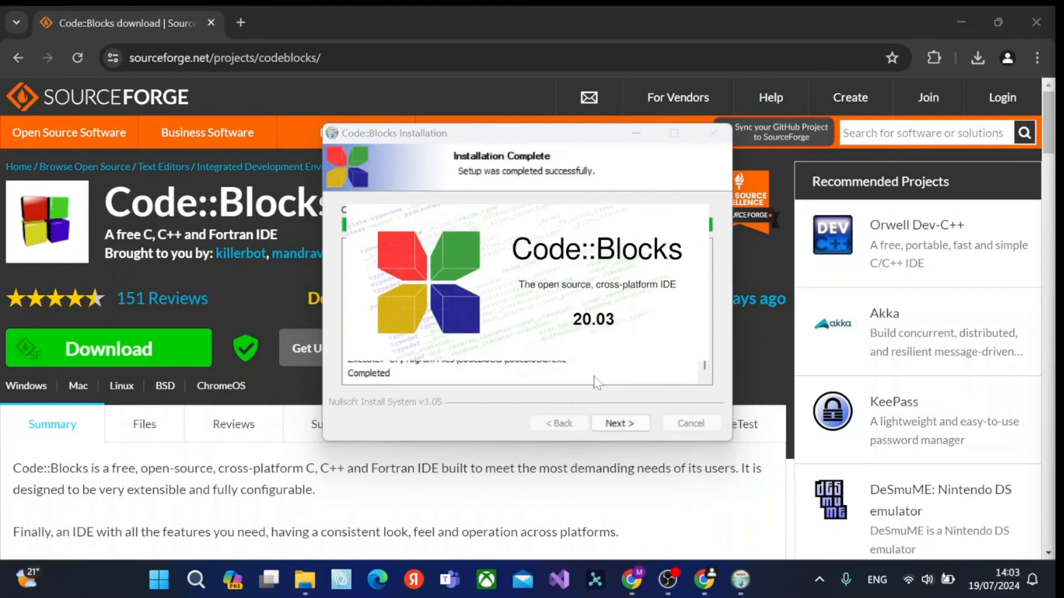
pyautogui.click(613, 424)
pyautogui.click(640, 428)
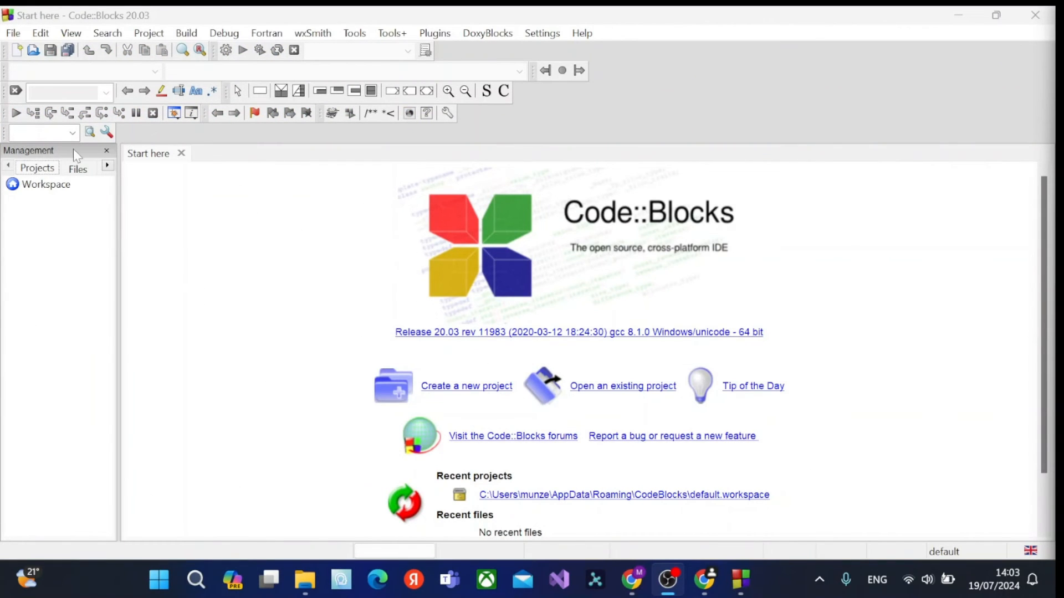
# Start a new project from the Console application template and choose C as its language.
pyautogui.click(13, 33)
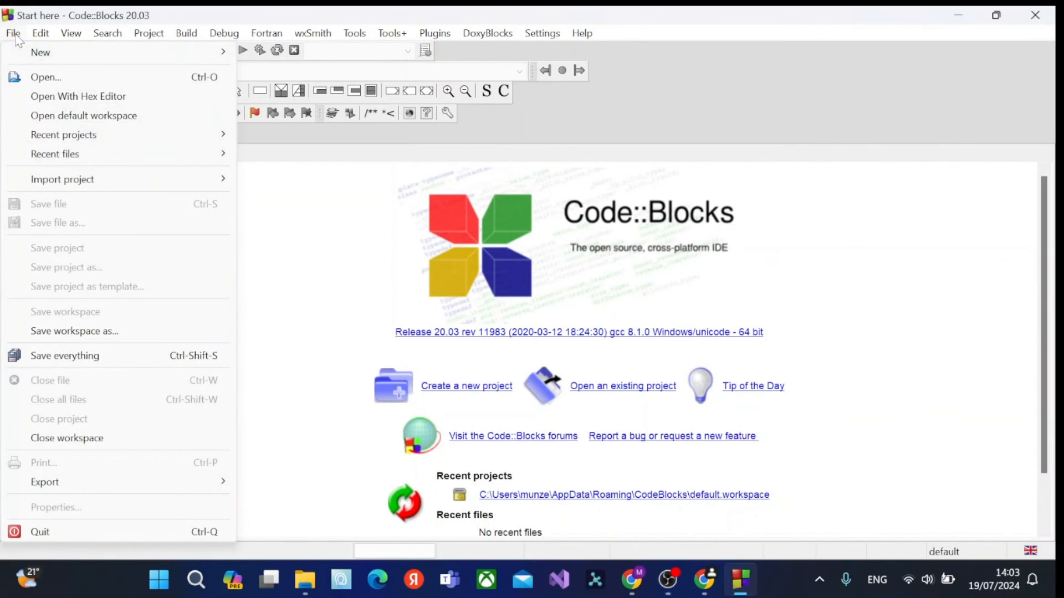
pyautogui.moveTo(60, 55)
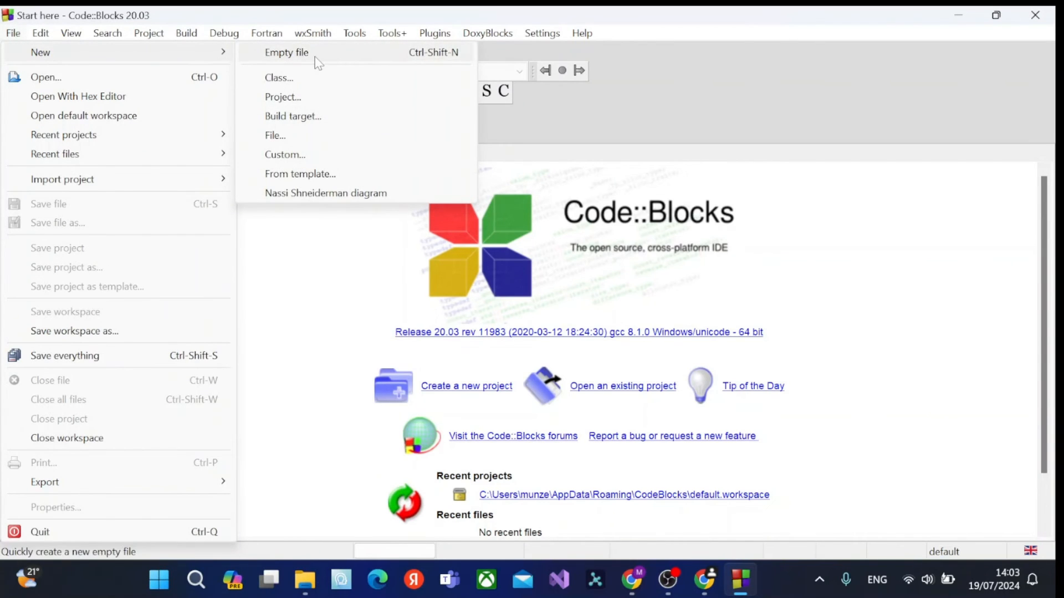
pyautogui.click(301, 261)
pyautogui.click(437, 387)
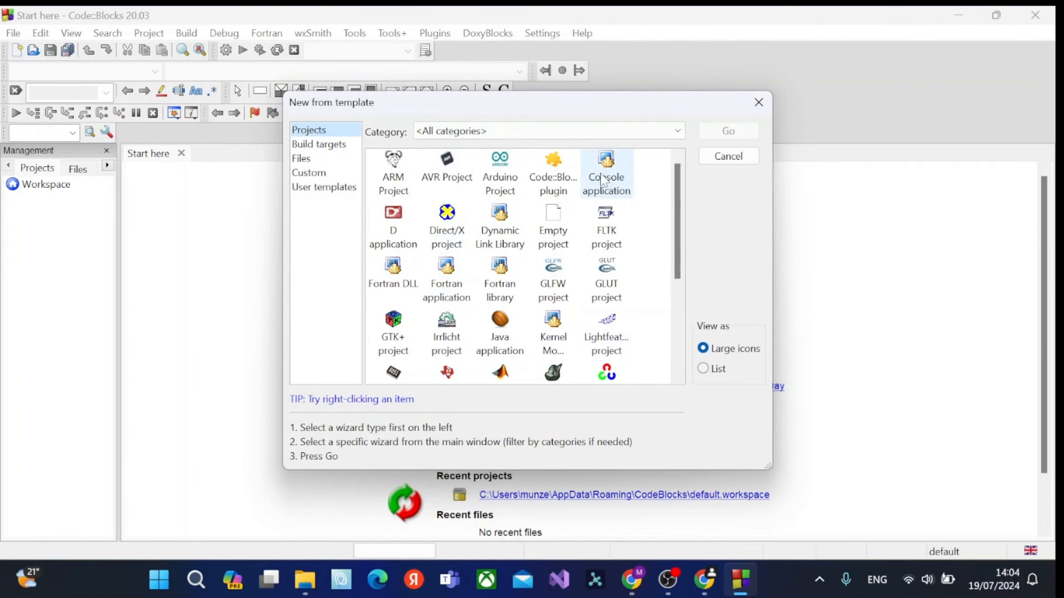
pyautogui.click(609, 183)
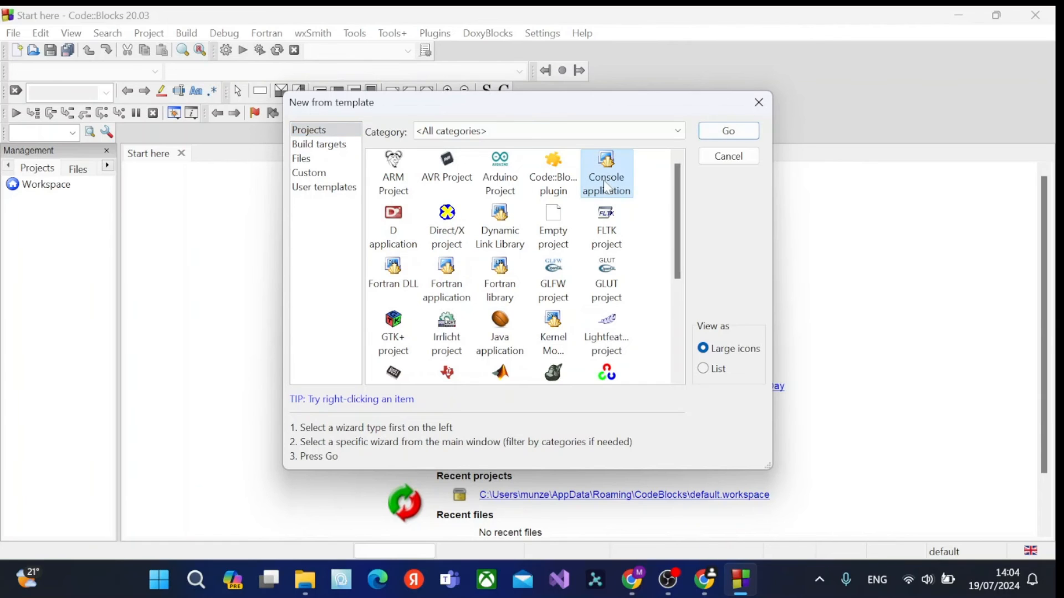
pyautogui.click(727, 132)
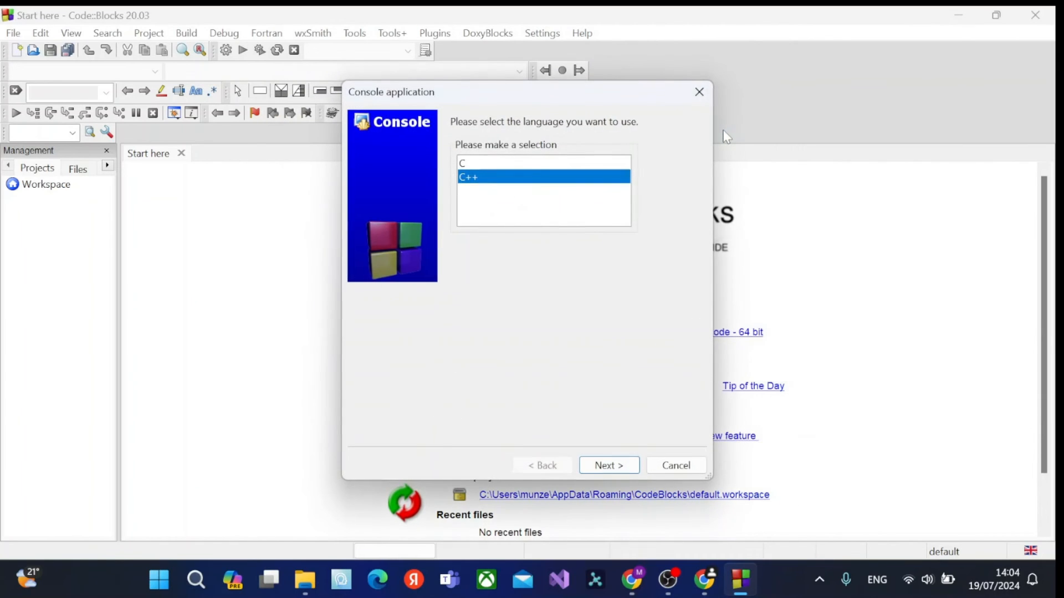
pyautogui.click(471, 165)
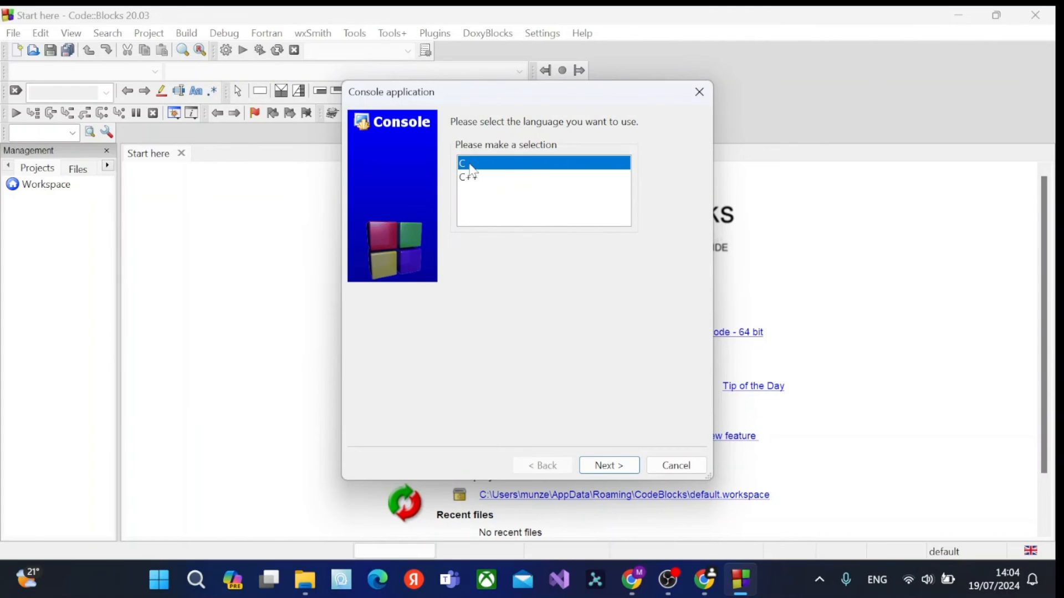
pyautogui.click(607, 466)
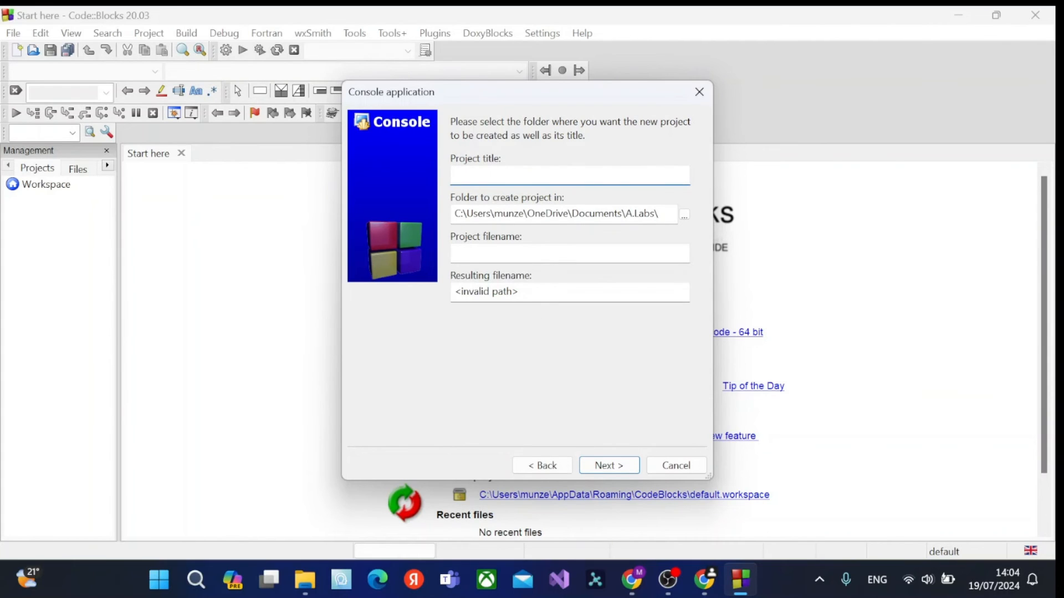
# Title the project Hello and set its location to the C-programs folder on drive C.
pyautogui.write('Hello')
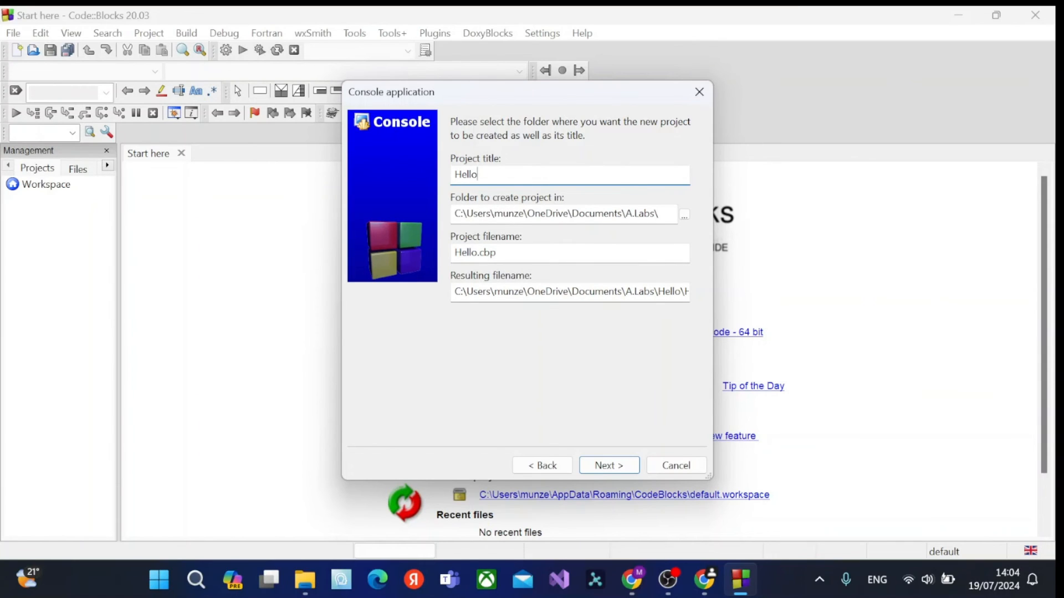
pyautogui.click(684, 216)
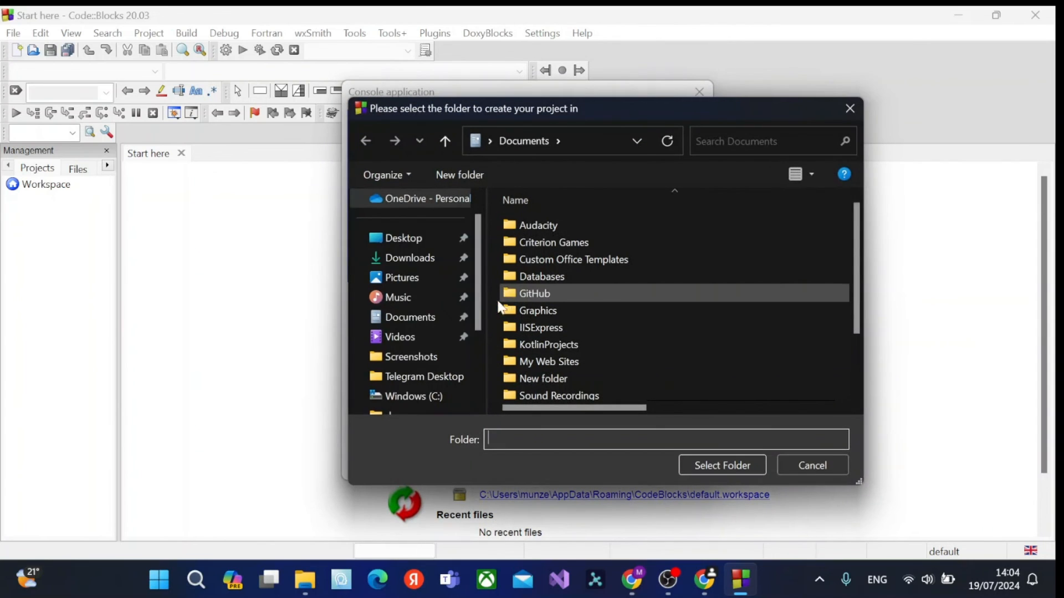
pyautogui.click(421, 334)
pyautogui.doubleClick(573, 230)
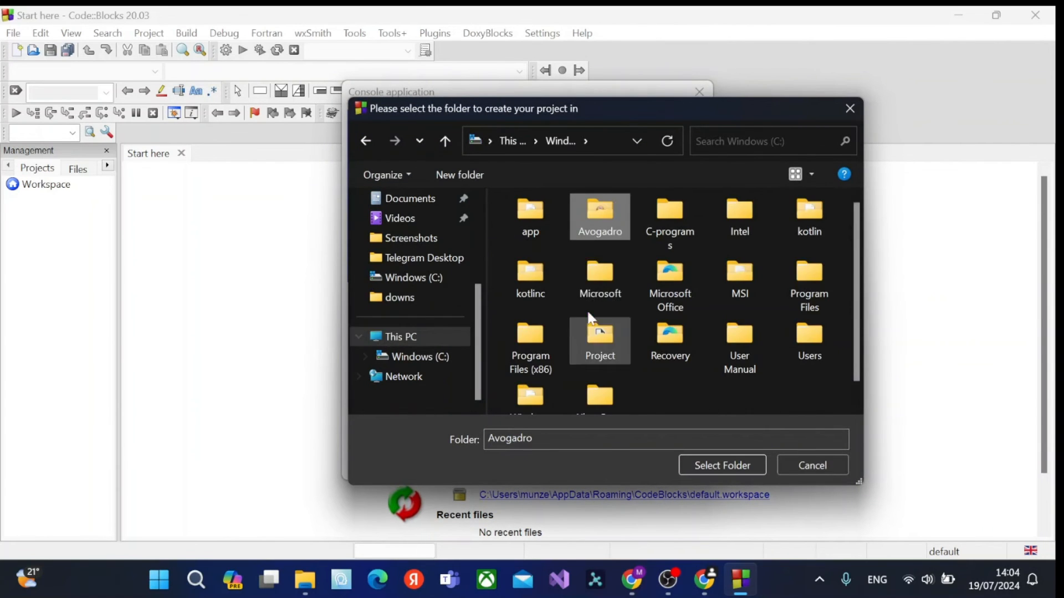
pyautogui.scroll(-1, 589, 296)
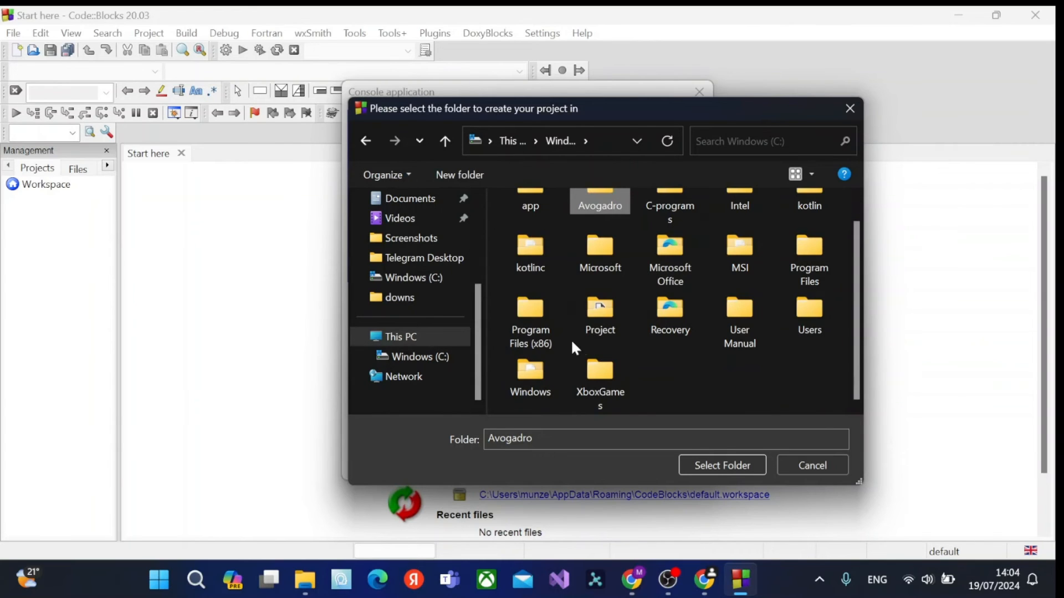
pyautogui.scroll(1, 715, 242)
pyautogui.click(679, 216)
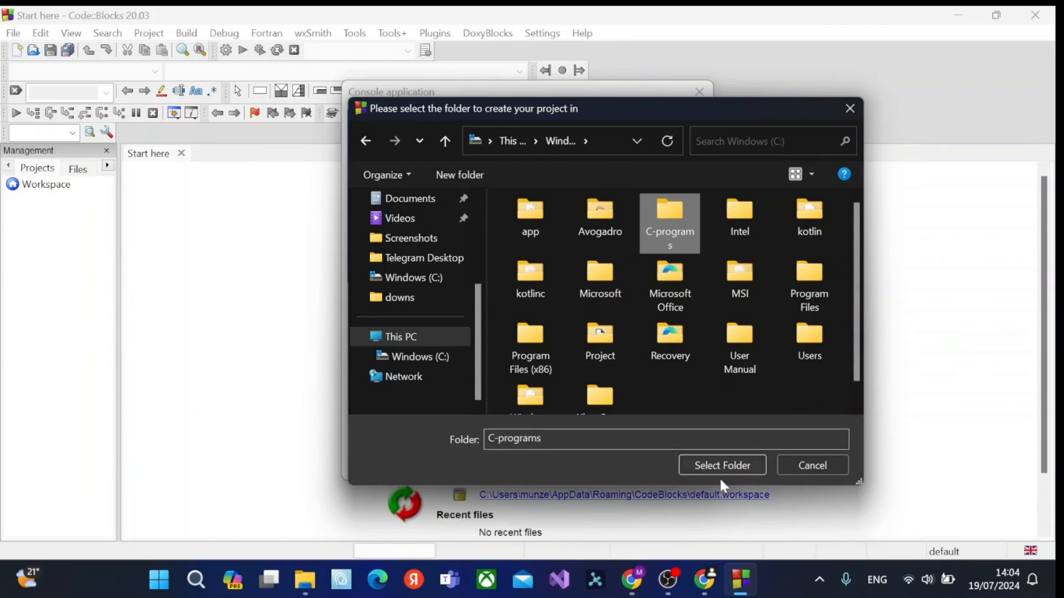
pyautogui.click(717, 464)
pyautogui.click(883, 408)
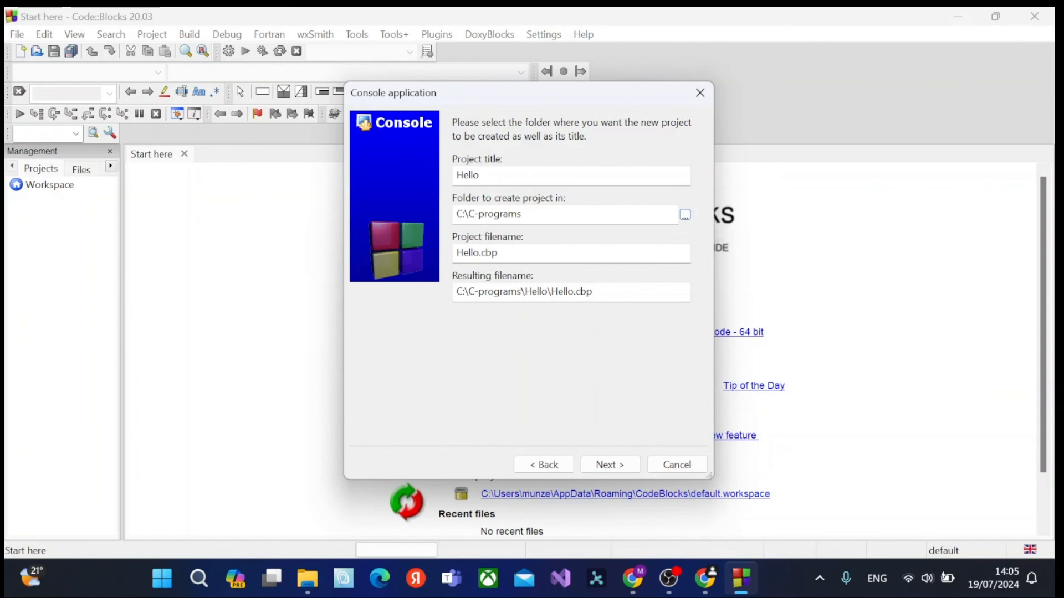
pyautogui.click(610, 464)
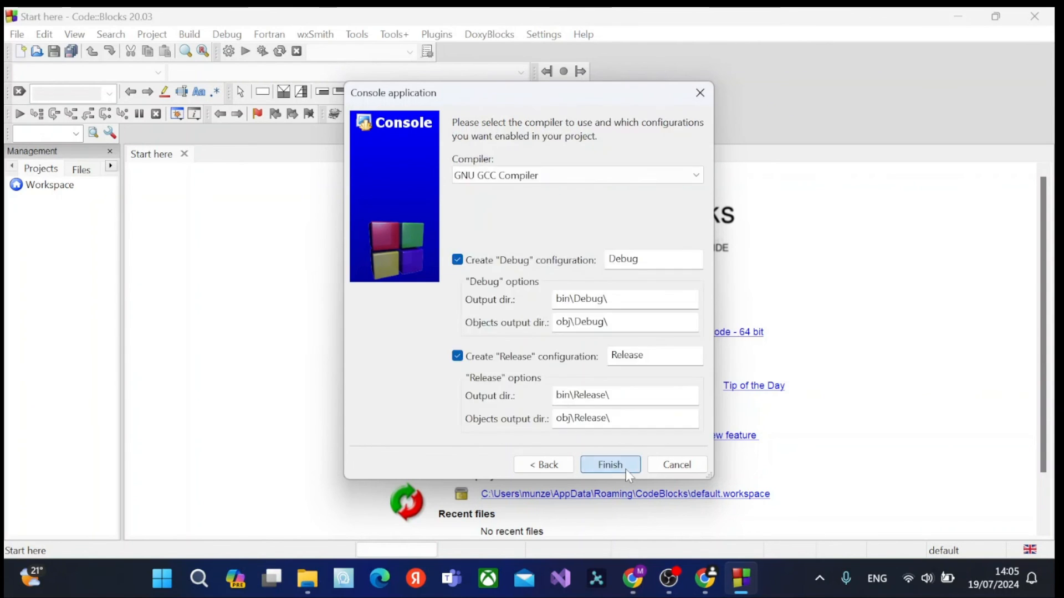
# Choose the GNU GCC Compiler with the Debug and Release configurations enabled and finish creating the project.
pyautogui.click(576, 175)
pyautogui.scroll(-1, 564, 367)
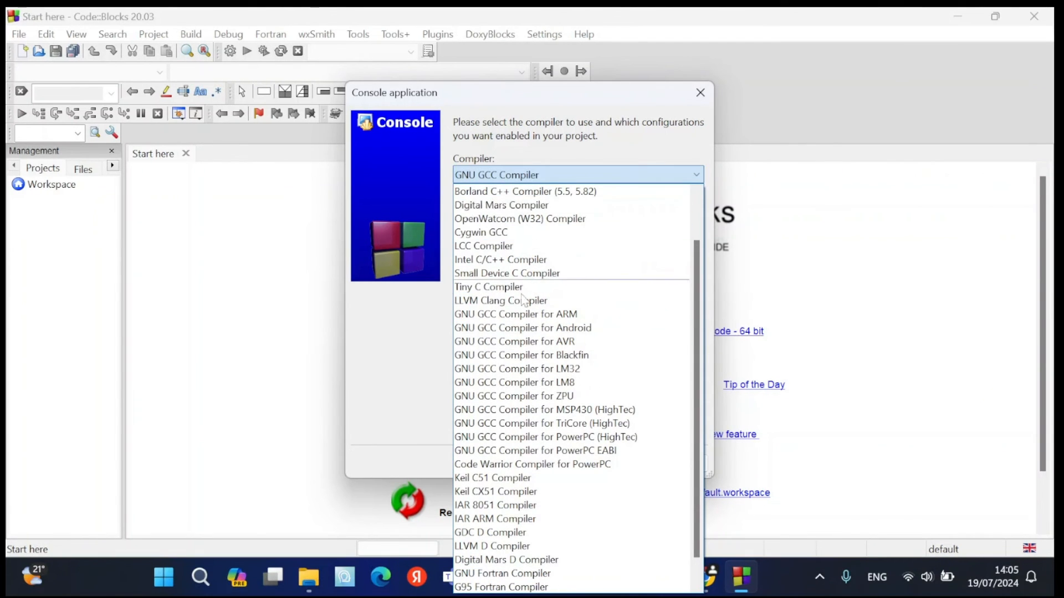
pyautogui.scroll(-1, 533, 376)
pyautogui.scroll(3, 531, 443)
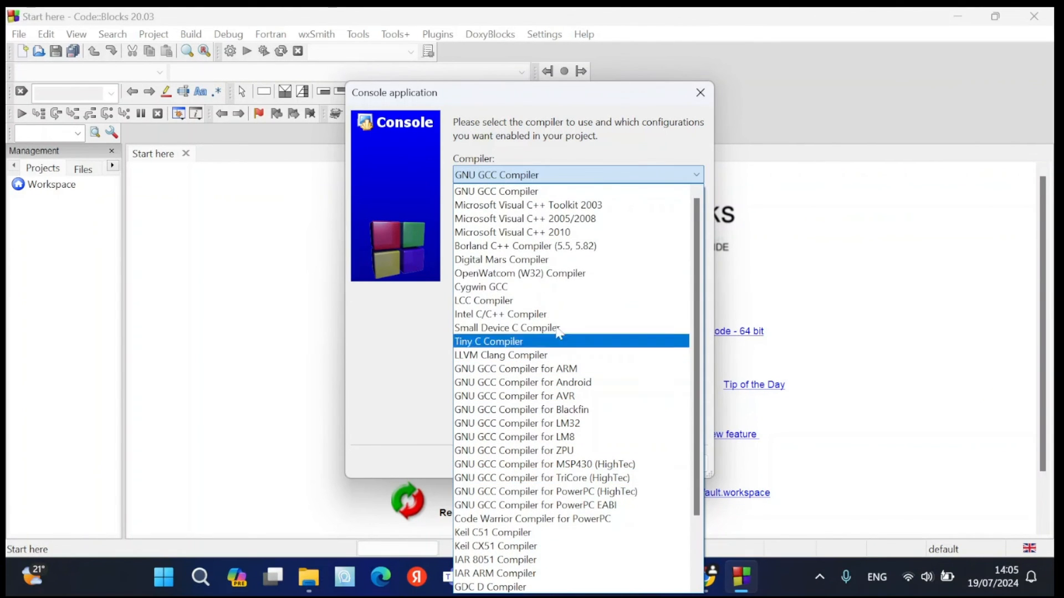
pyautogui.click(527, 194)
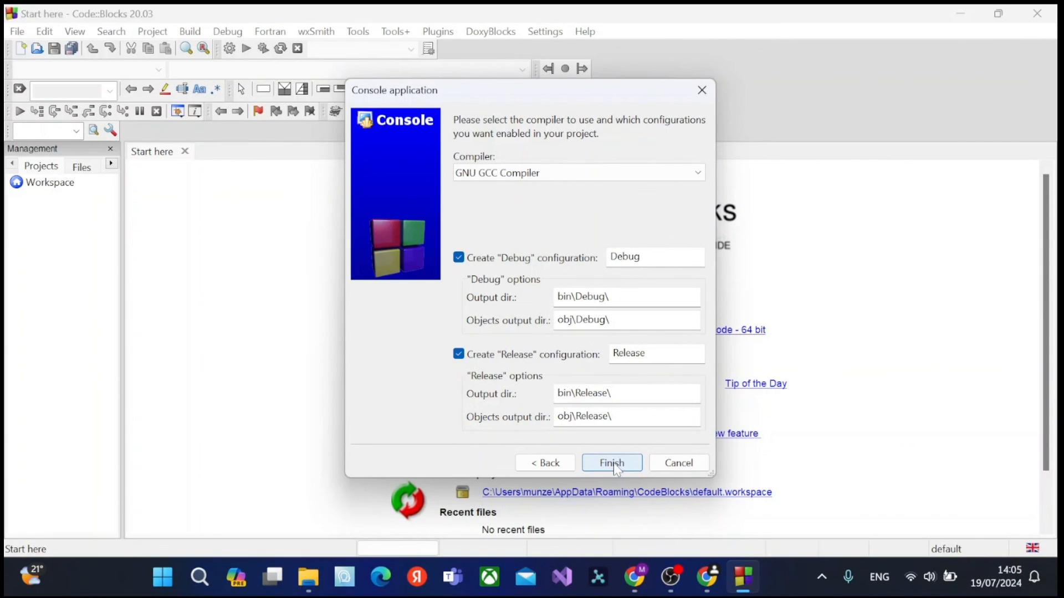
pyautogui.click(613, 463)
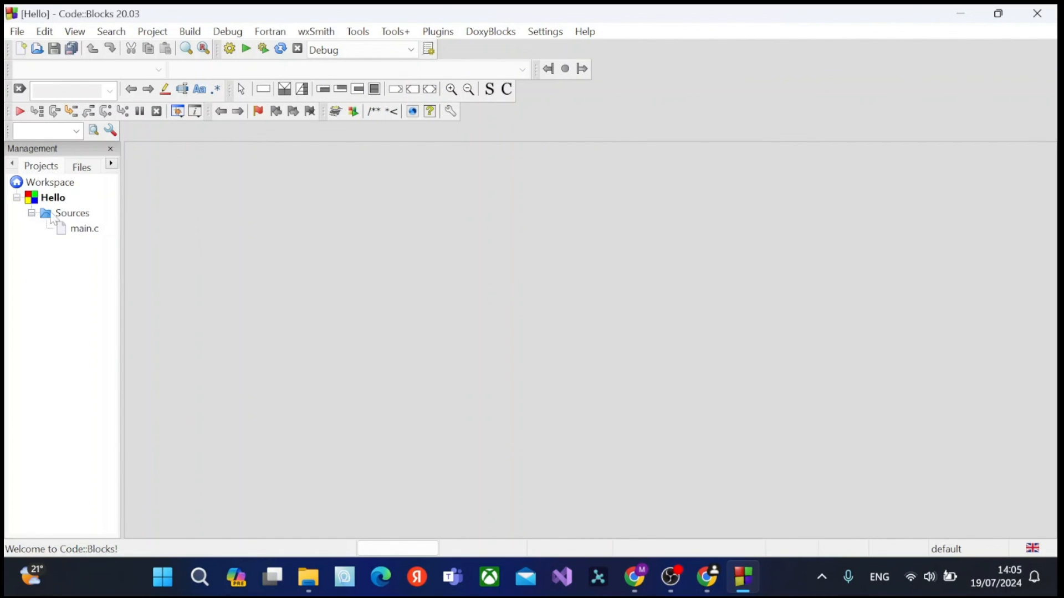
# Open main.c from the Hello project's sources, build and run the project, and close the console window.
pyautogui.click(79, 231)
pyautogui.doubleClick(81, 232)
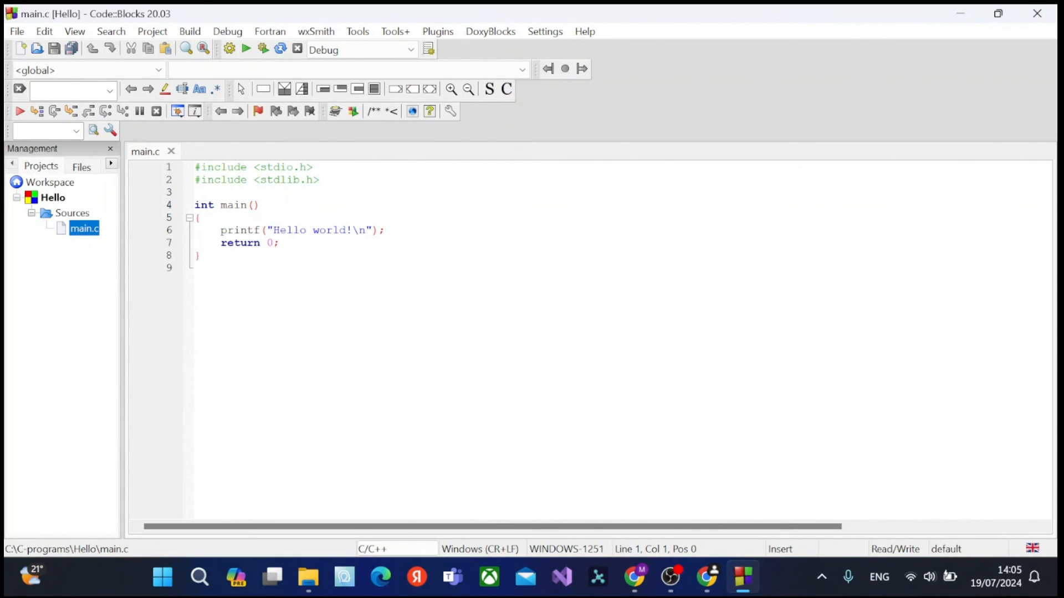
pyautogui.click(247, 51)
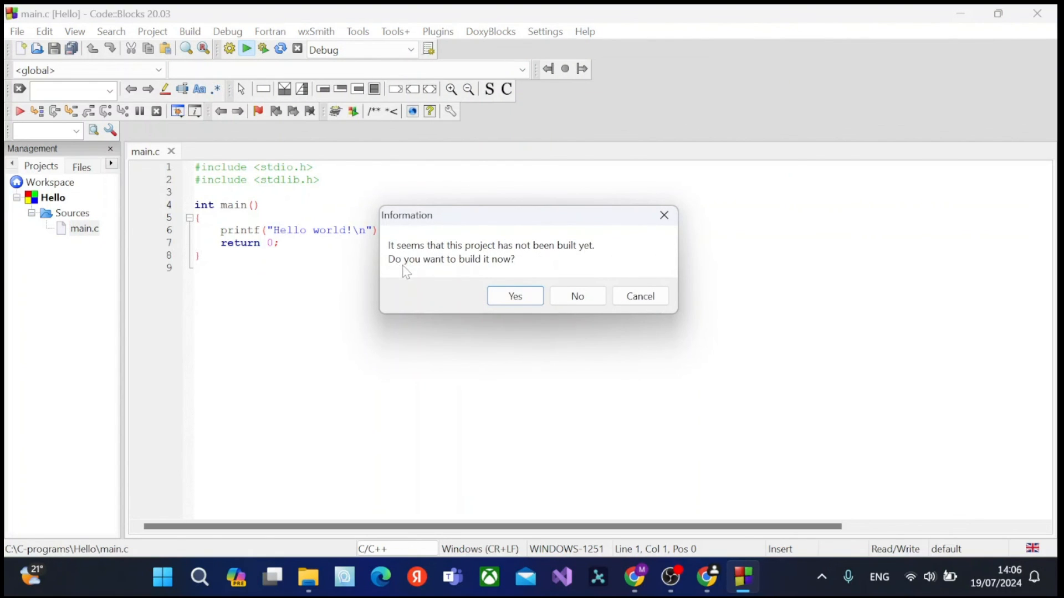
pyautogui.click(501, 295)
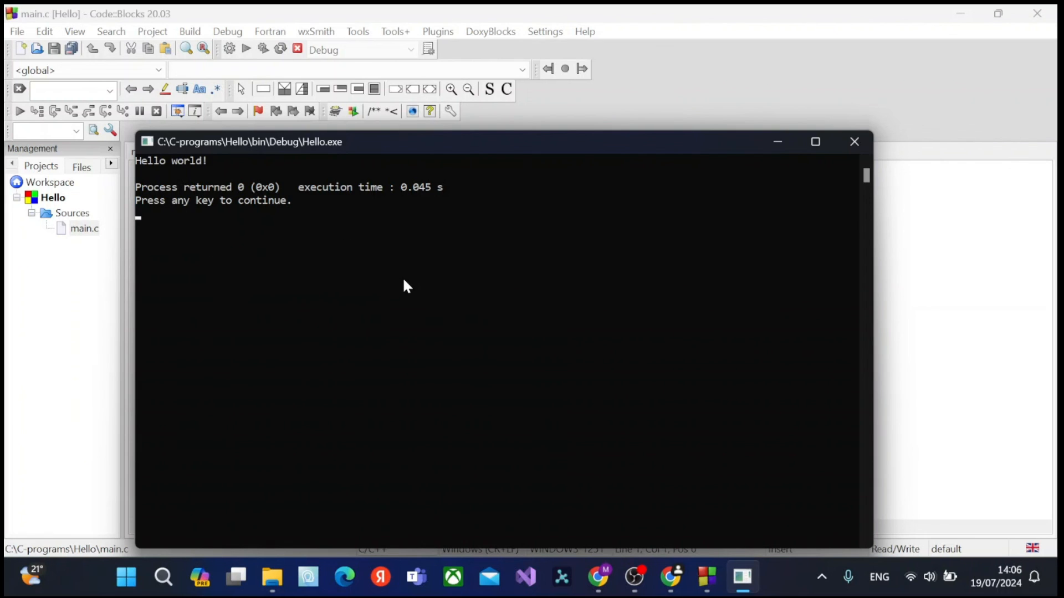
pyautogui.click(854, 142)
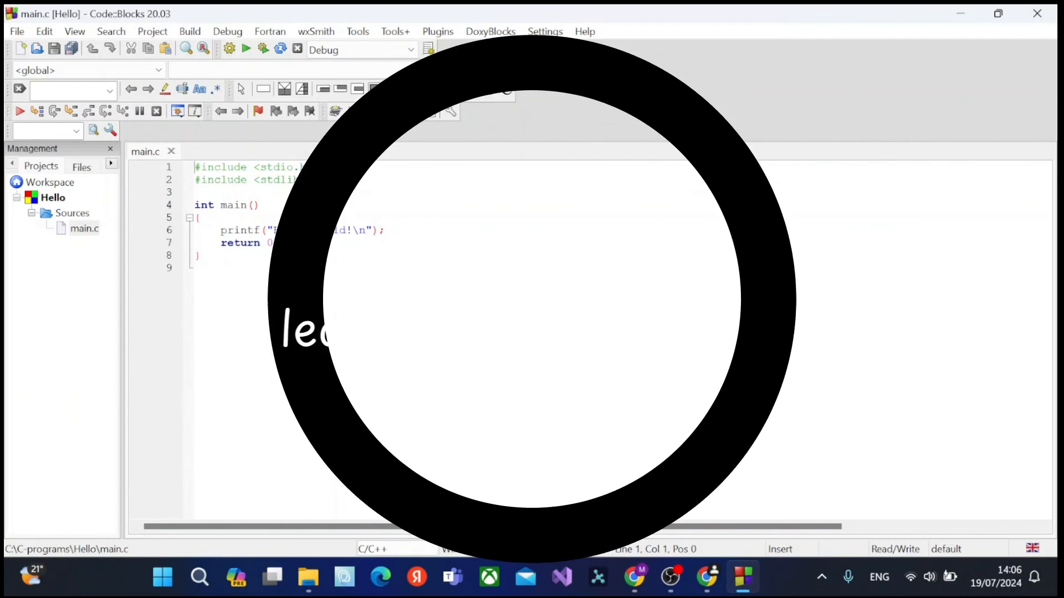